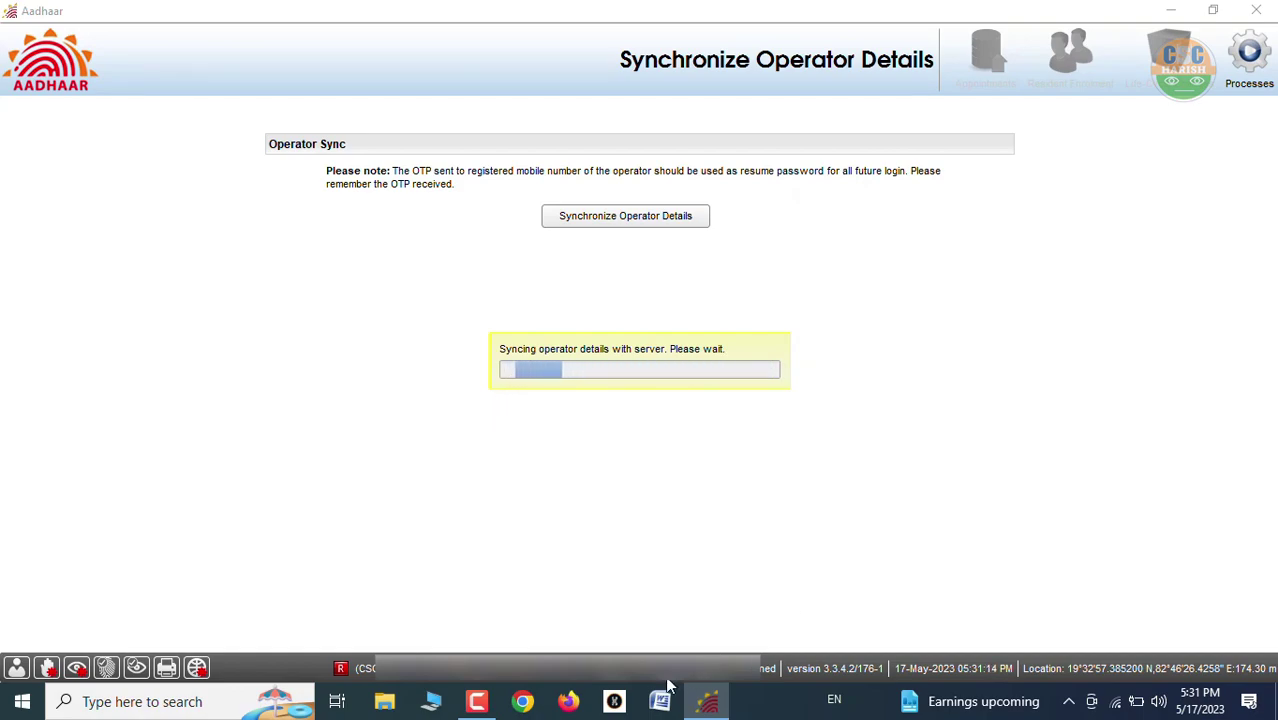
{"action": "left_click", "coordinate": [477, 701]}
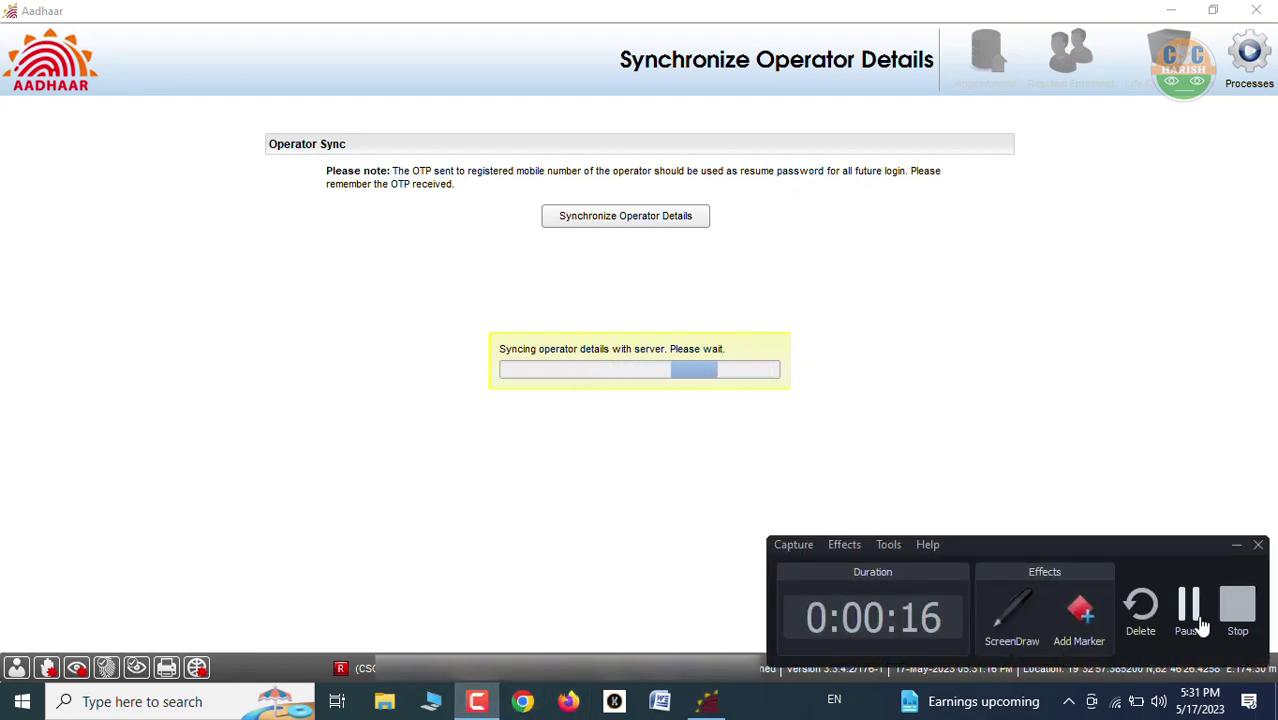
{"action": "left_click", "coordinate": [1188, 605]}
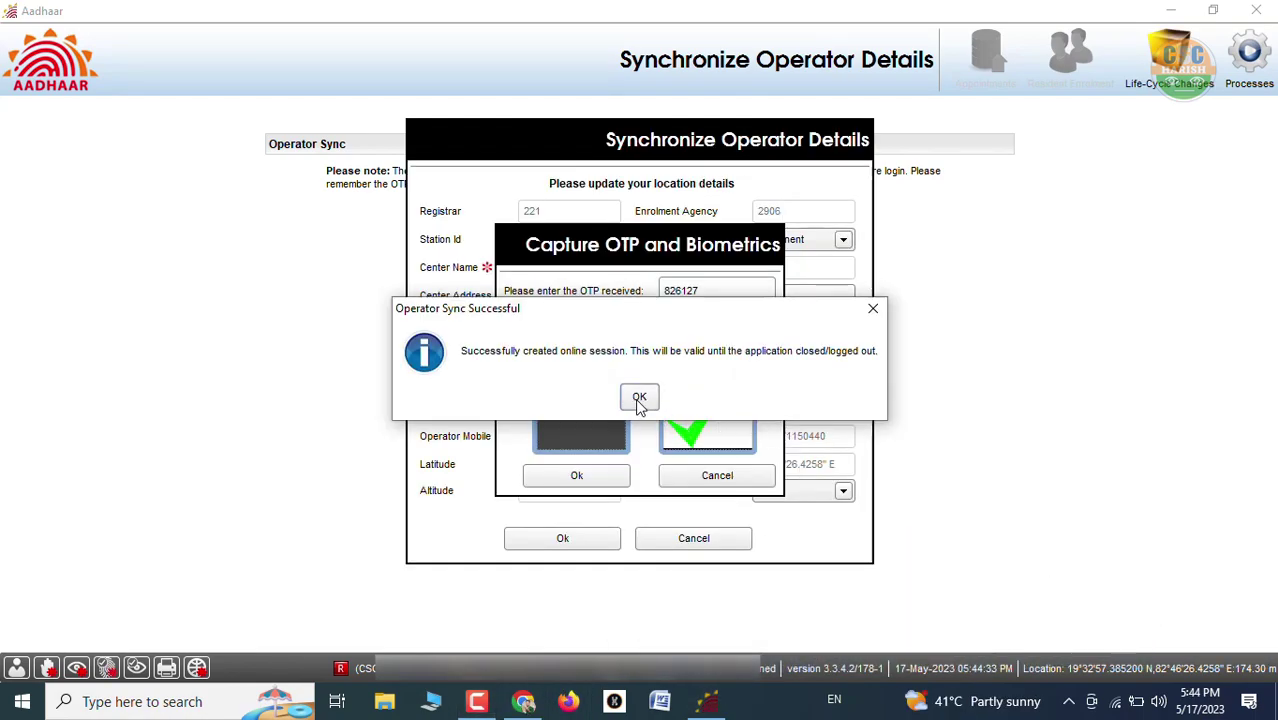
Step: Acknowledge the operator sync confirmation and open the Online Update form under Life-Cycle Changes
{"action": "left_click", "coordinate": [639, 398]}
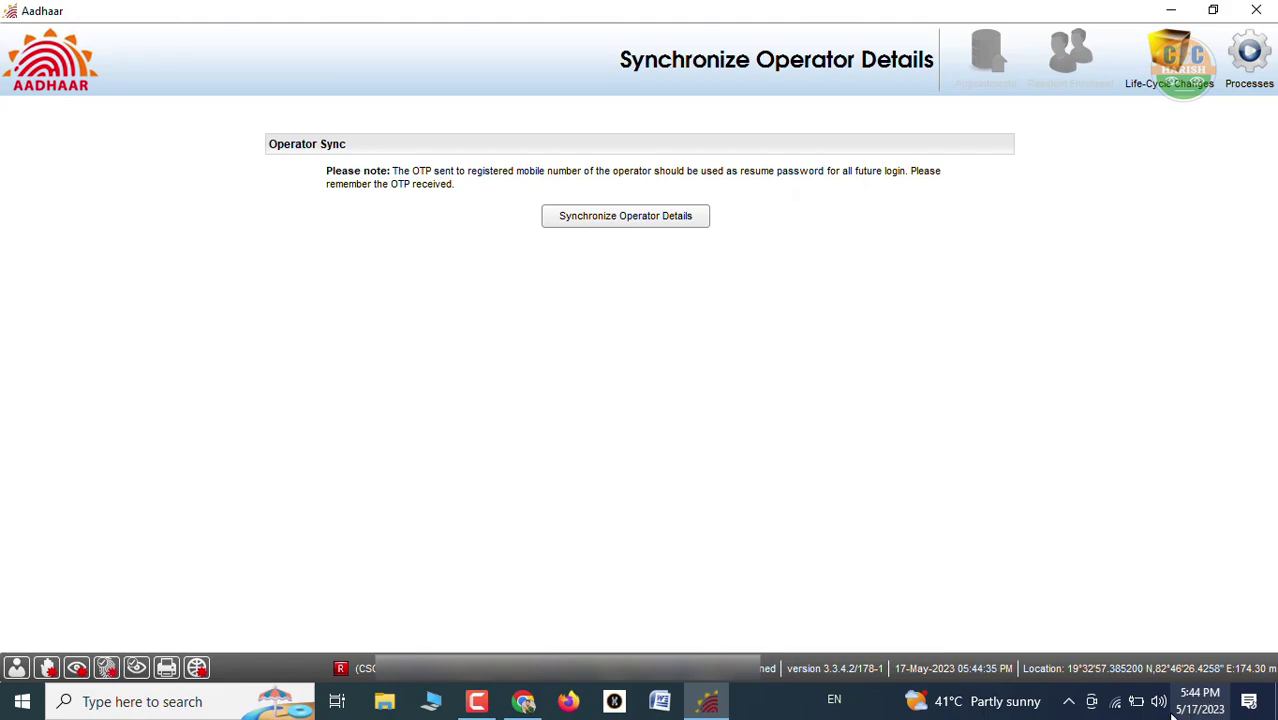
{"action": "left_click", "coordinate": [1180, 60]}
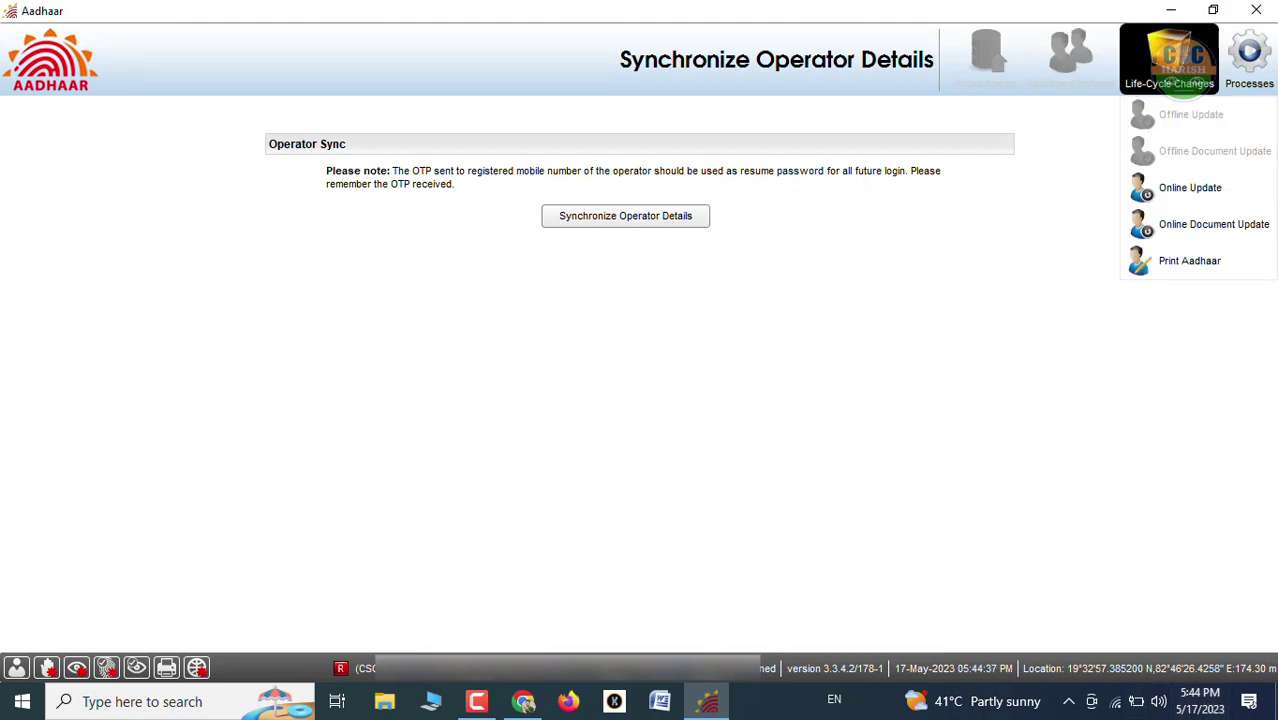
{"action": "left_click", "coordinate": [1201, 195]}
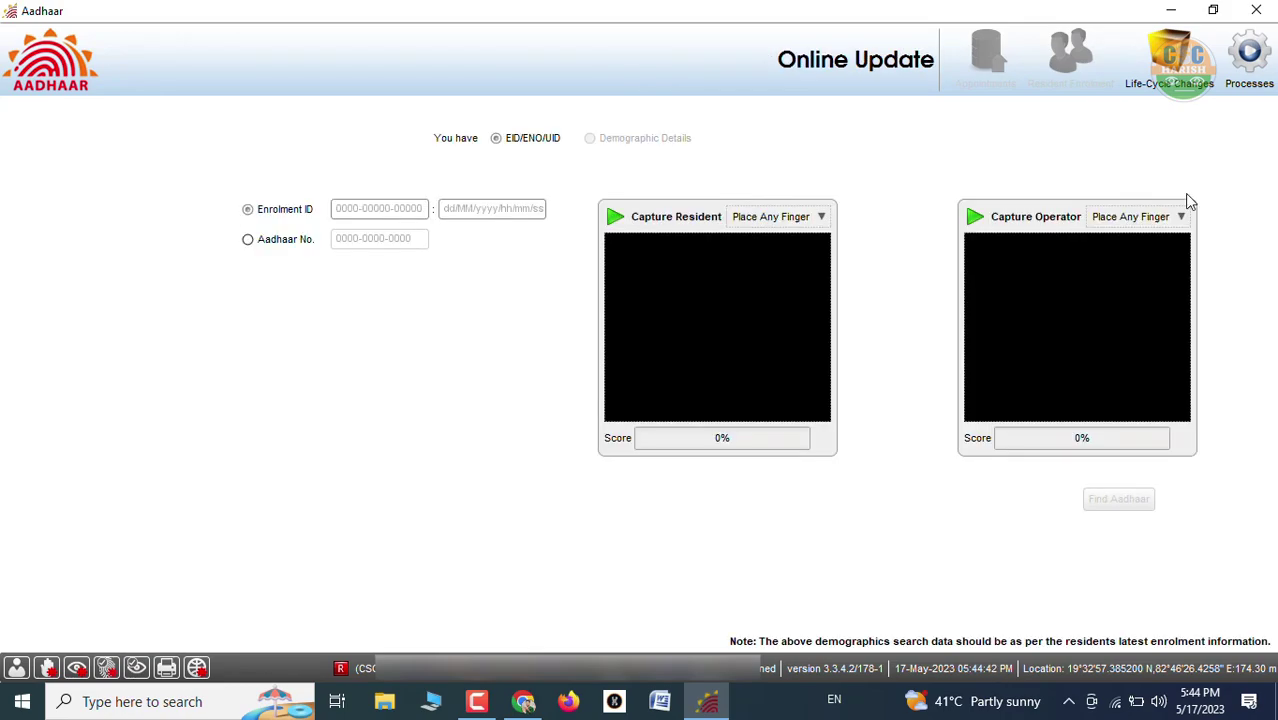
Step: Leave the Online Update form, discarding the current enrolment, and open View Enrollment Details
{"action": "left_click", "coordinate": [1249, 55]}
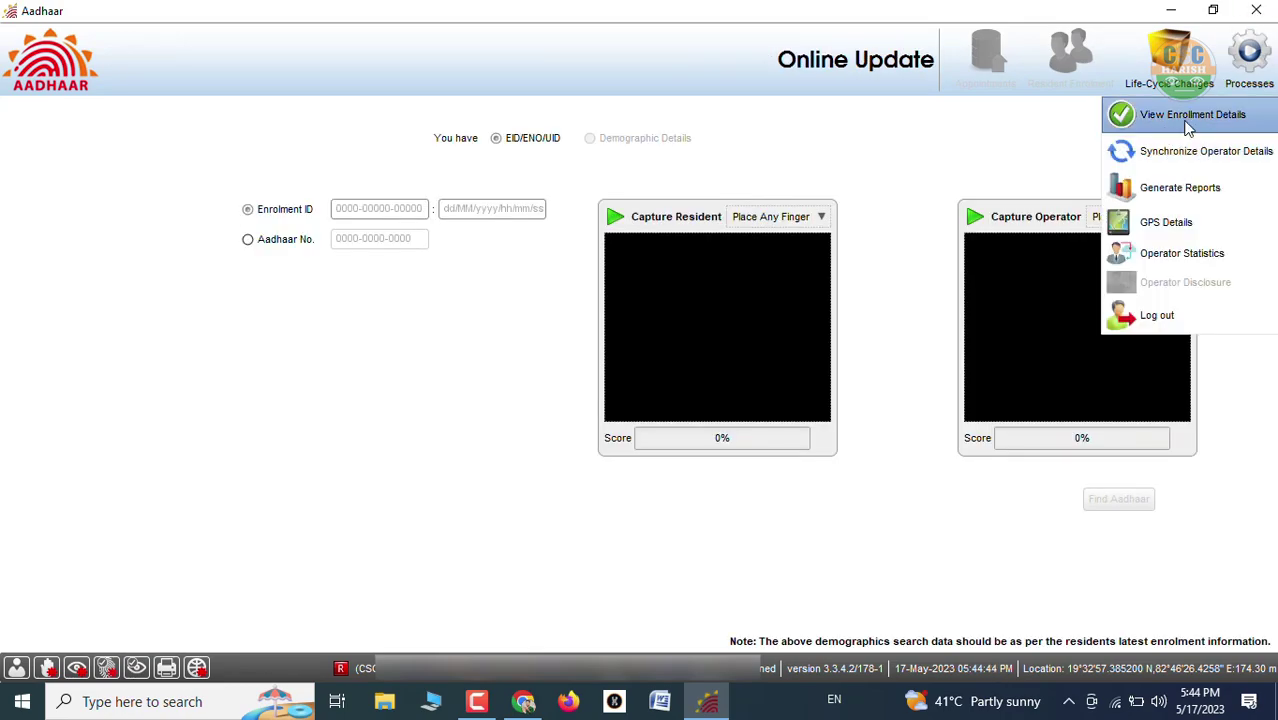
{"action": "left_click", "coordinate": [1207, 126]}
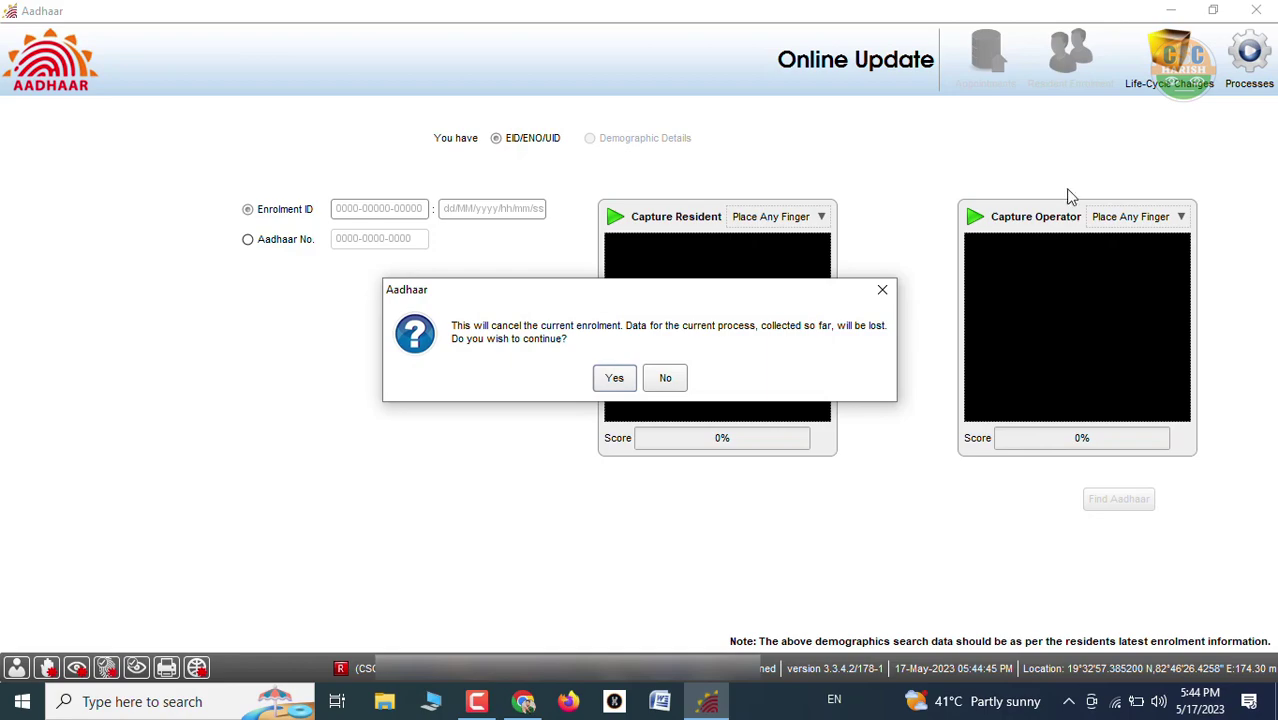
{"action": "left_click", "coordinate": [614, 378]}
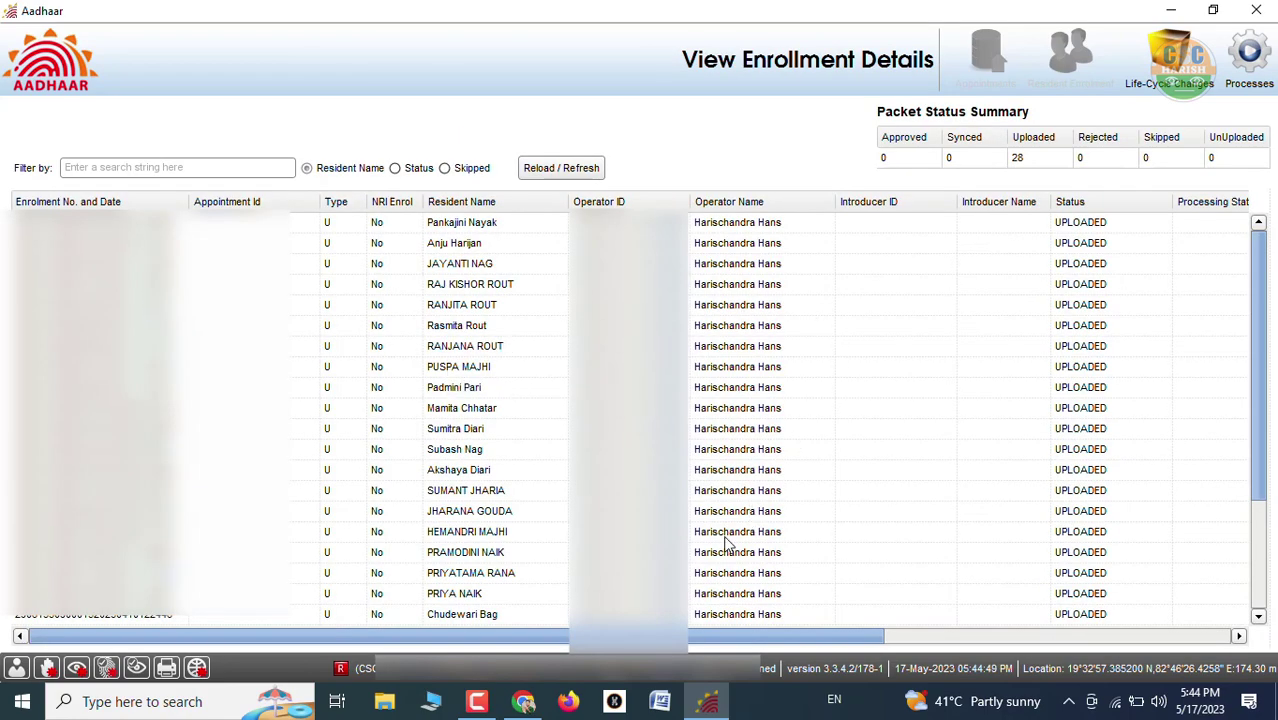
Step: Examine the enrollment records across all columns, including resident, operator, status, processing state, reject reasons and packet skipped
{"action": "left_click_drag", "start_coordinate": [619, 650], "coordinate": [1020, 651]}
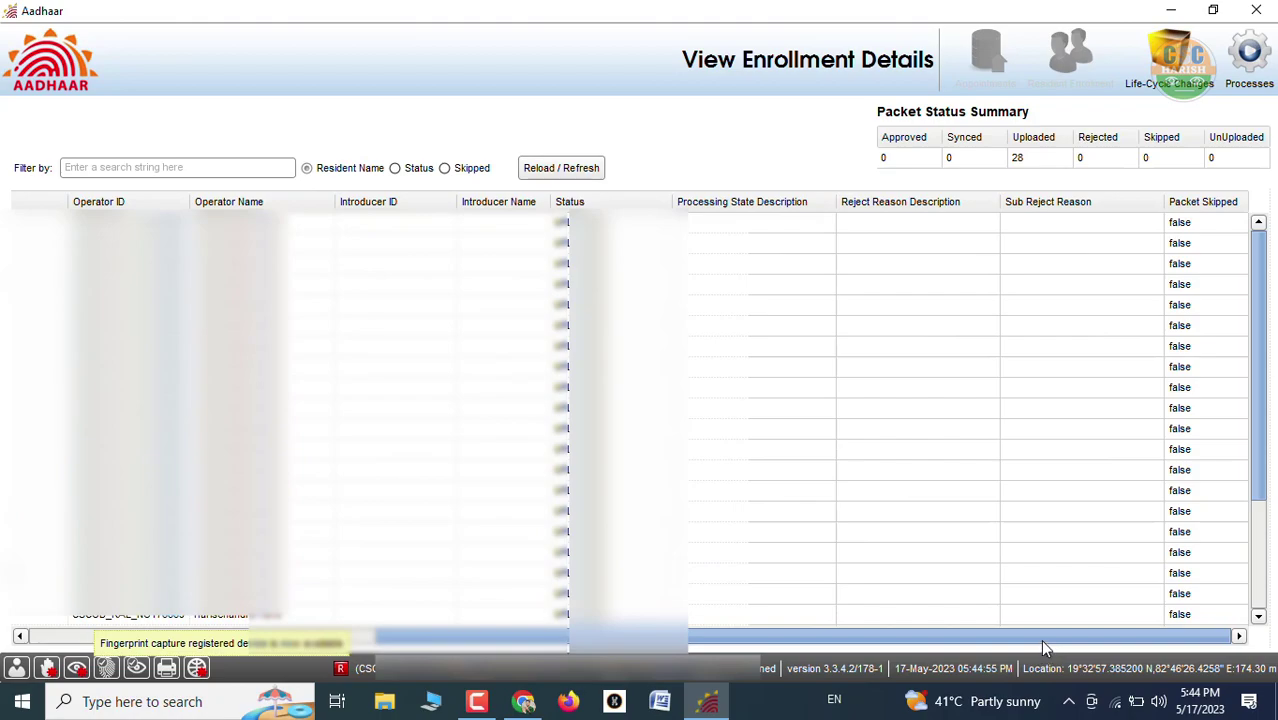
{"action": "left_click_drag", "start_coordinate": [1034, 637], "coordinate": [620, 697]}
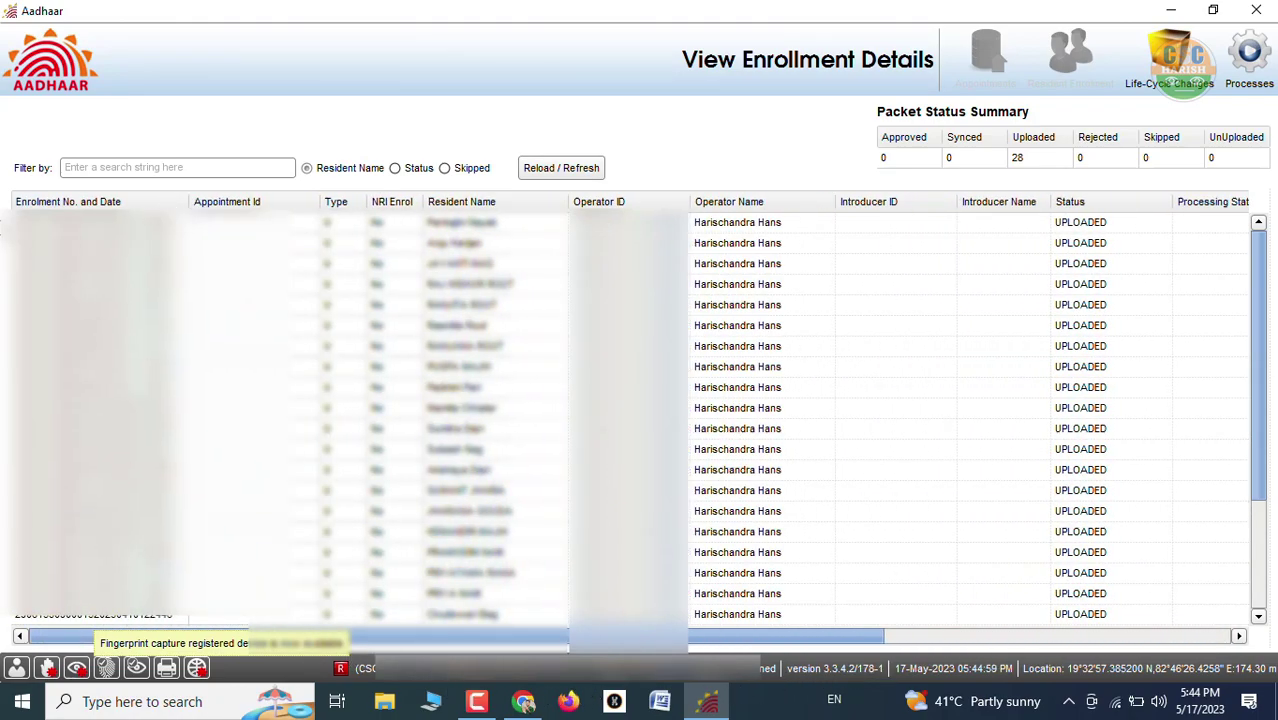
{"action": "scroll", "coordinate": [713, 280], "scroll_direction": "right", "scroll_amount": 5}
{"action": "scroll", "coordinate": [903, 308], "scroll_direction": "right", "scroll_amount": 6}
{"action": "scroll", "coordinate": [442, 522], "scroll_direction": "left", "scroll_amount": 10}
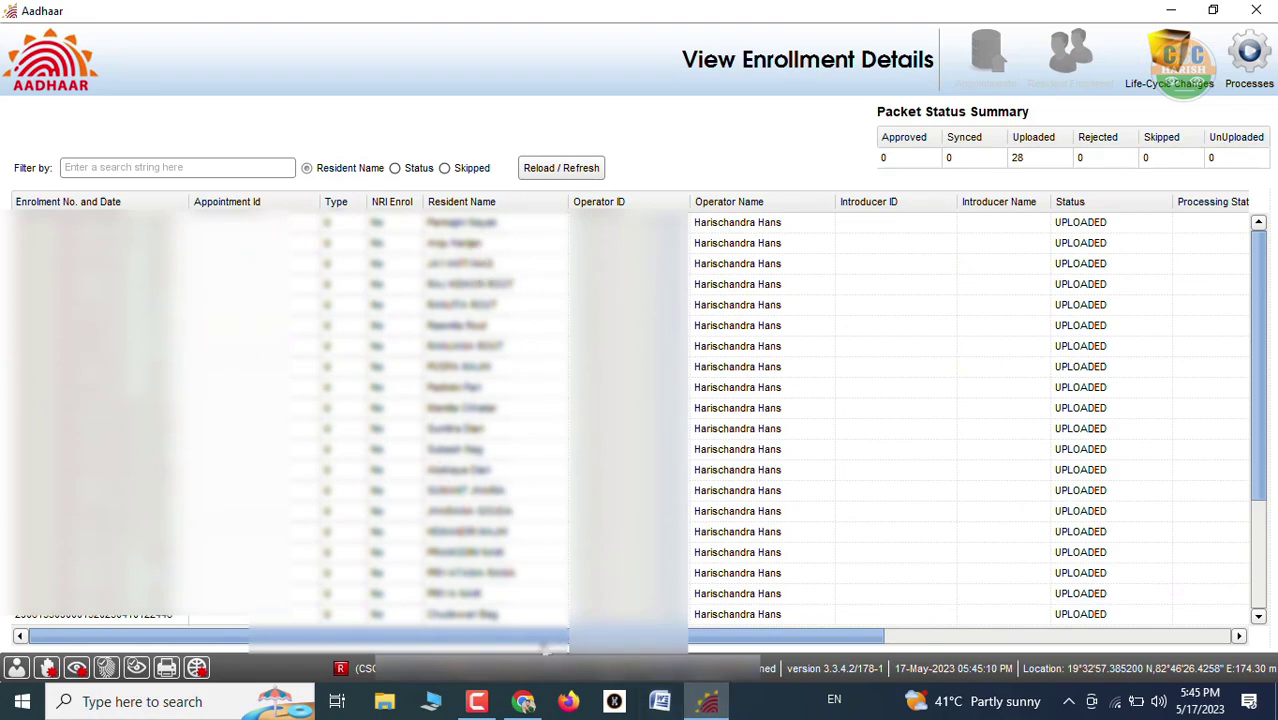
{"action": "scroll", "coordinate": [520, 640], "scroll_direction": "right", "scroll_amount": 3}
{"action": "scroll", "coordinate": [520, 640], "scroll_direction": "left", "scroll_amount": 3}
{"action": "left_click", "coordinate": [449, 242]}
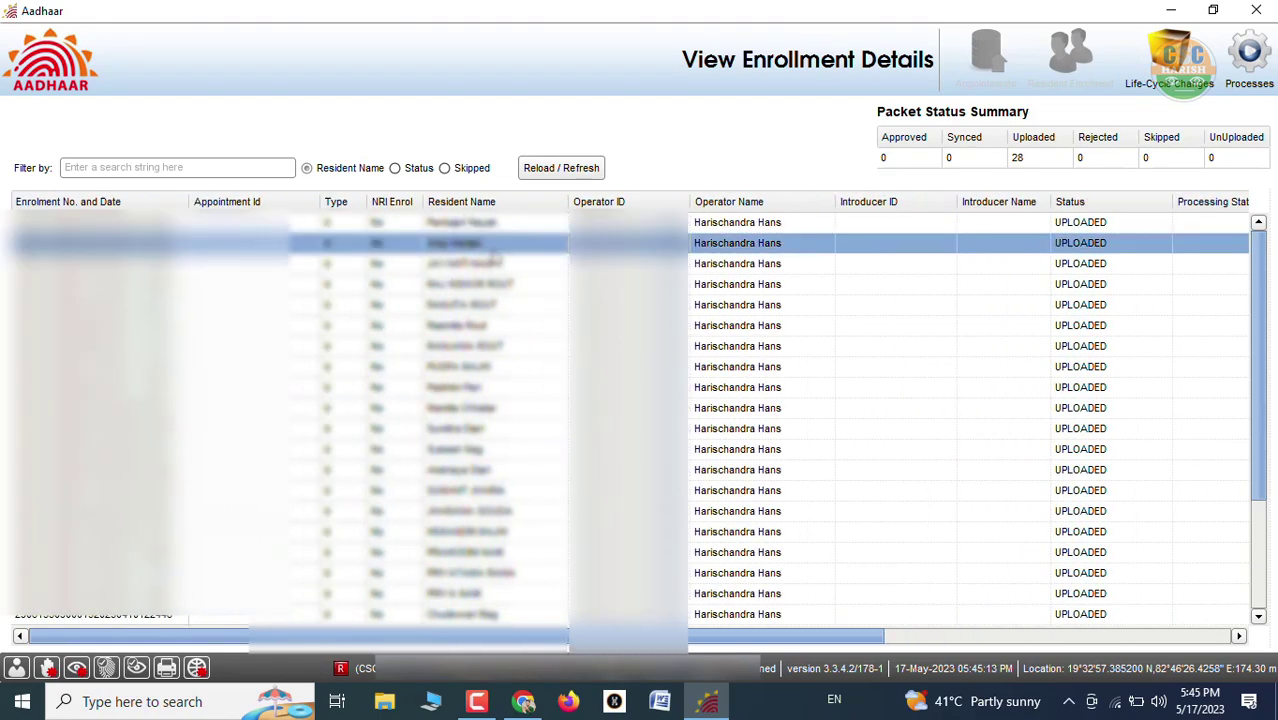
{"action": "left_click", "coordinate": [449, 230]}
{"action": "left_click", "coordinate": [286, 247]}
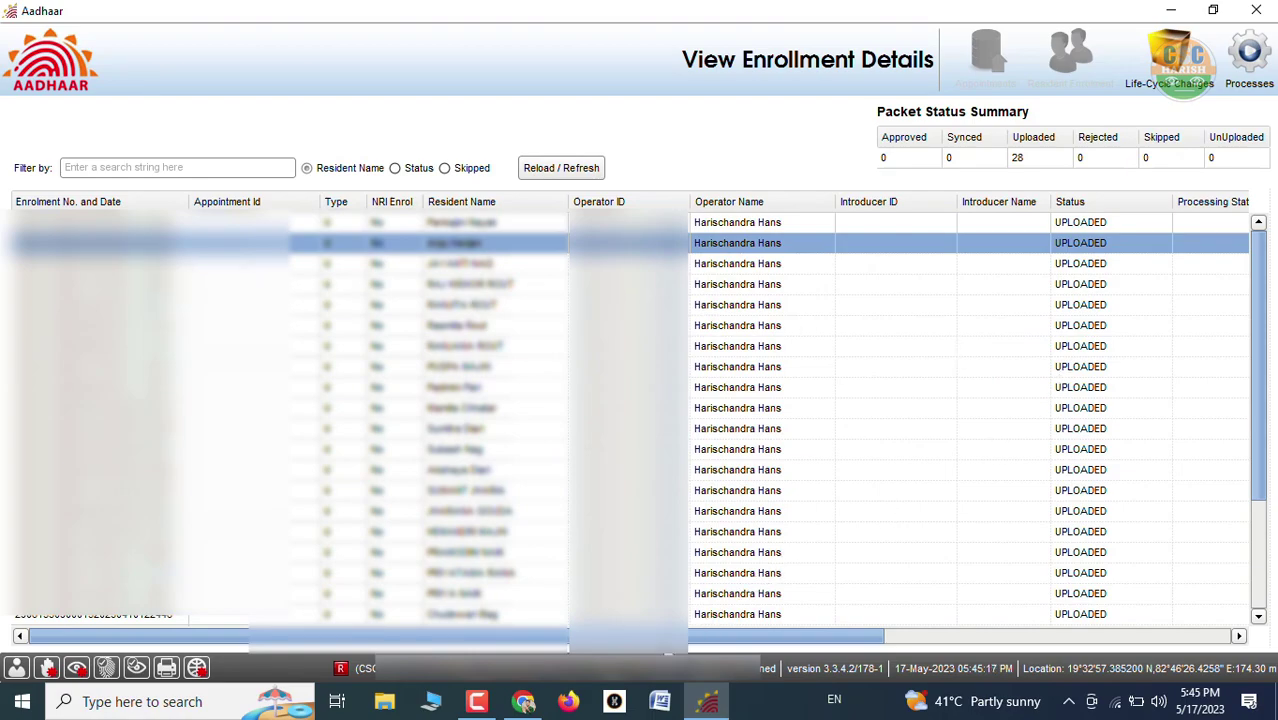
{"action": "left_click_drag", "start_coordinate": [819, 636], "coordinate": [1166, 642]}
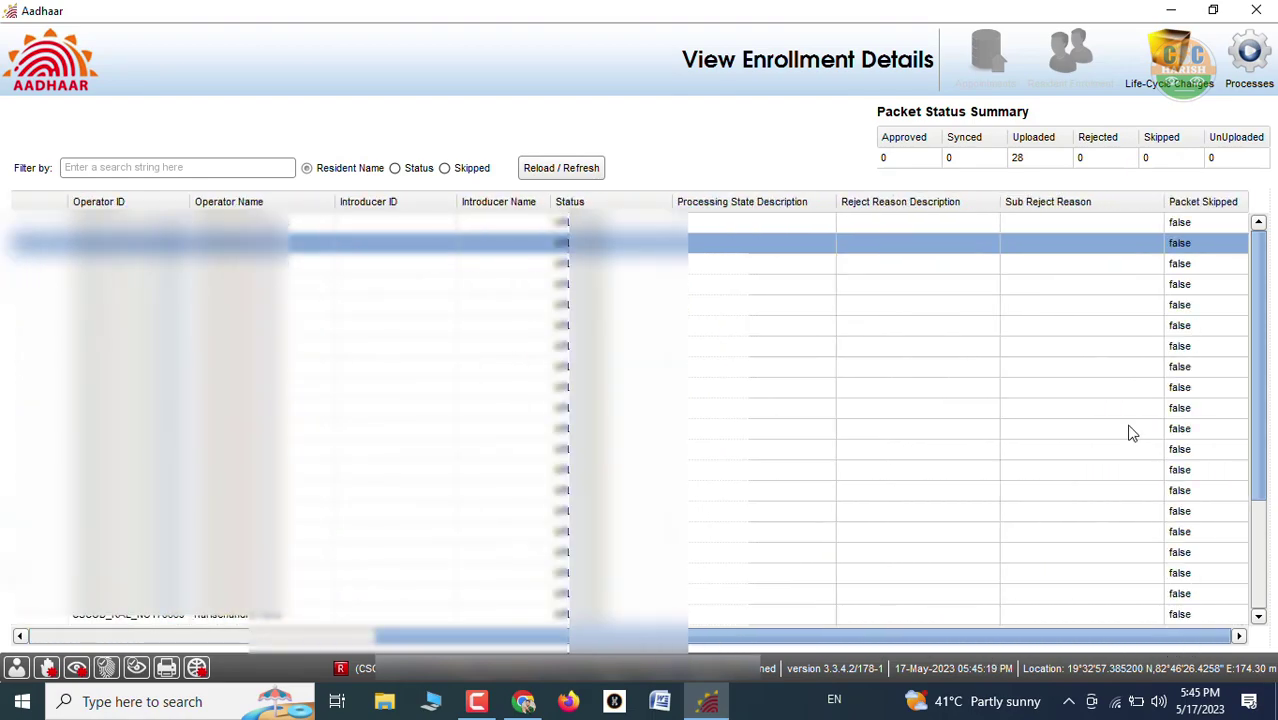
{"action": "left_click", "coordinate": [1037, 226]}
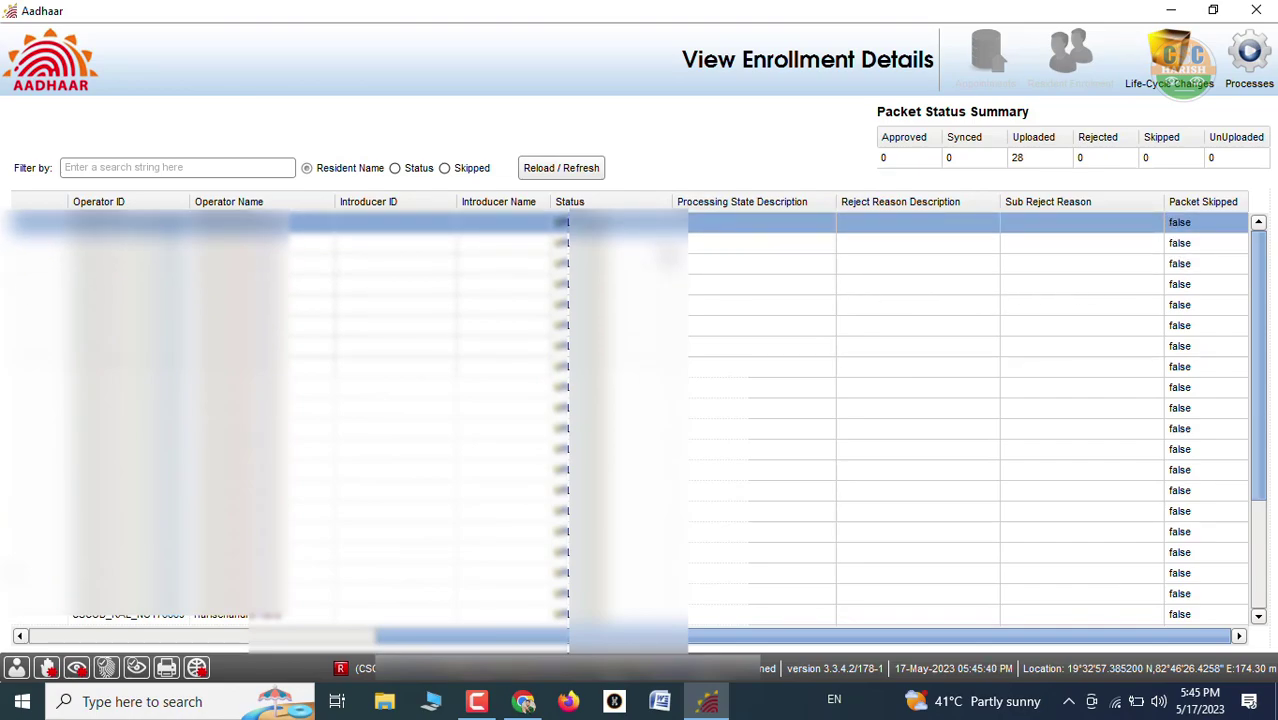
{"action": "left_click_drag", "start_coordinate": [526, 636], "coordinate": [180, 669]}
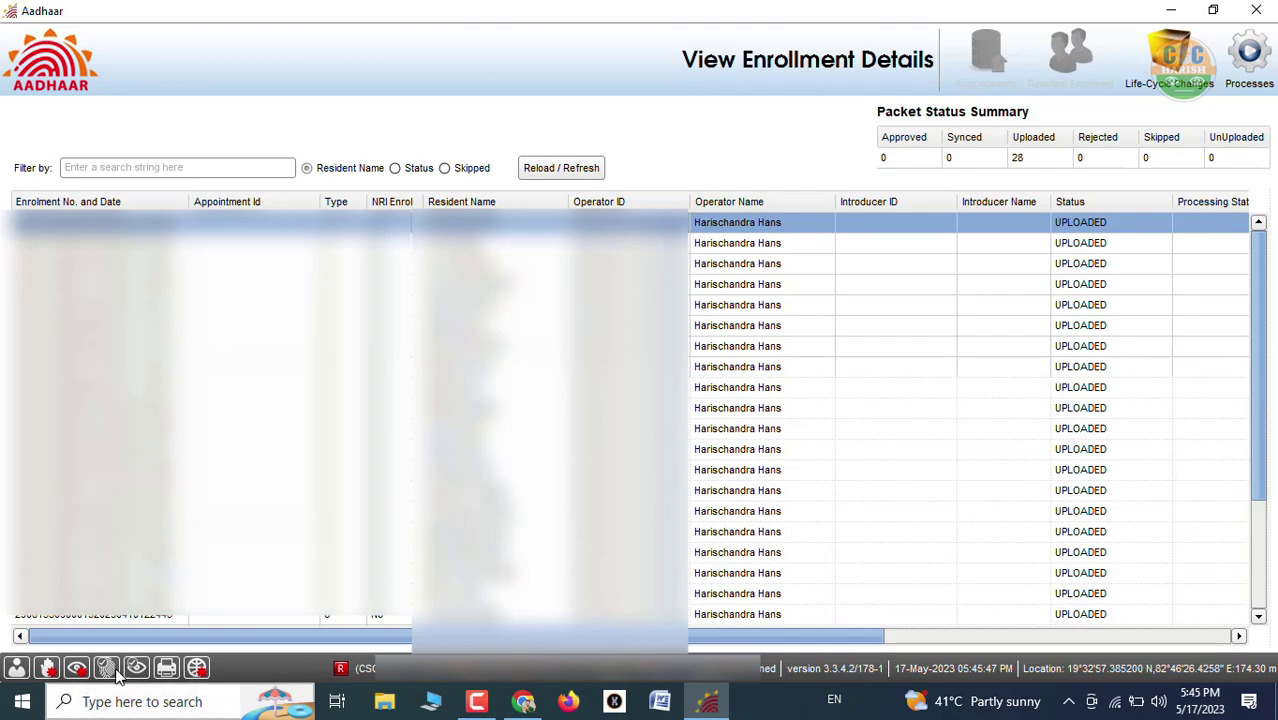
{"action": "mouse_move", "coordinate": [208, 638]}
{"action": "left_mouse_down"}
{"action": "mouse_move", "coordinate": [556, 640]}
{"action": "mouse_move", "coordinate": [210, 636]}
{"action": "left_mouse_up"}
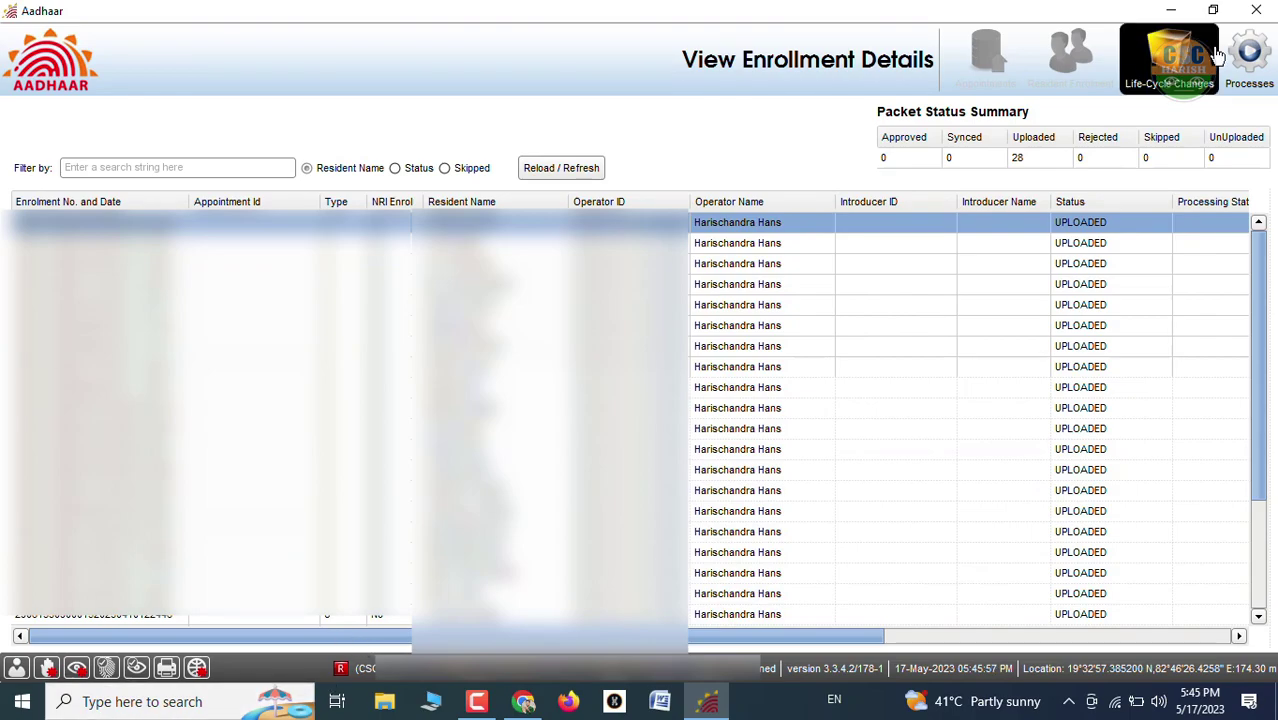
Step: Reopen the Online Update form, choose identification by Aadhaar No. and enter the resident's Aadhaar number
{"action": "left_click", "coordinate": [1172, 58]}
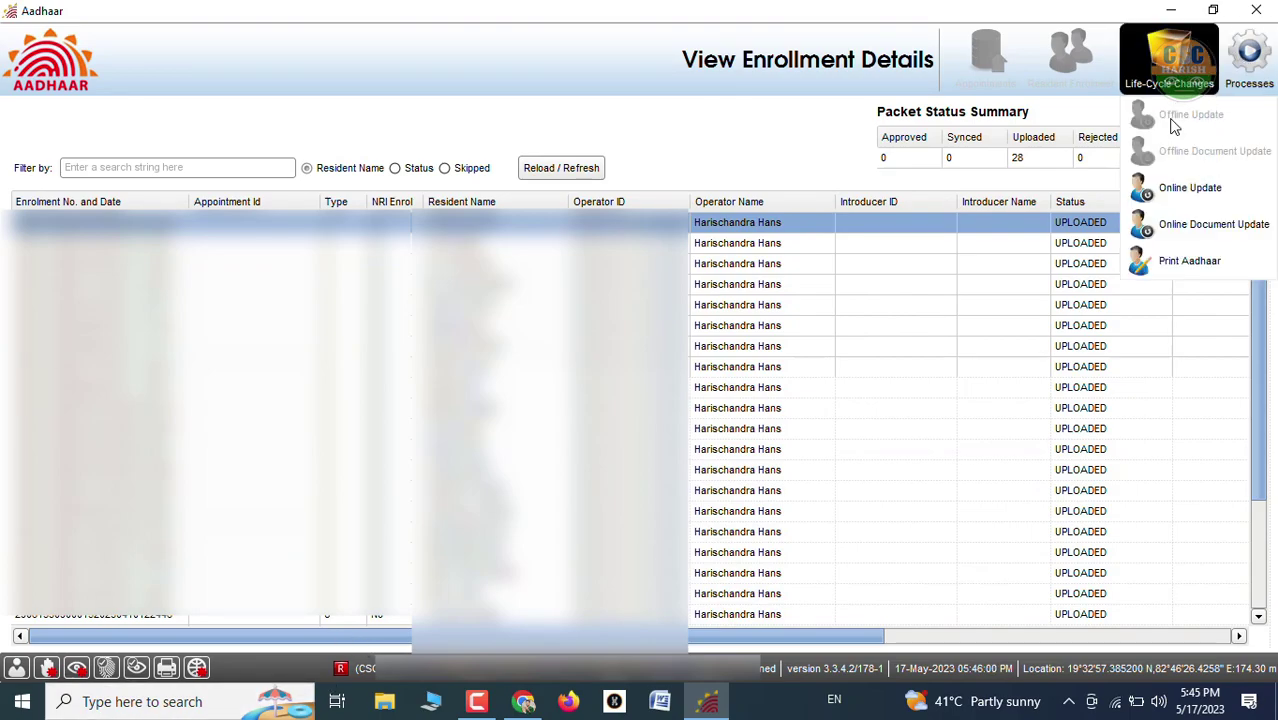
{"action": "left_click", "coordinate": [1189, 188]}
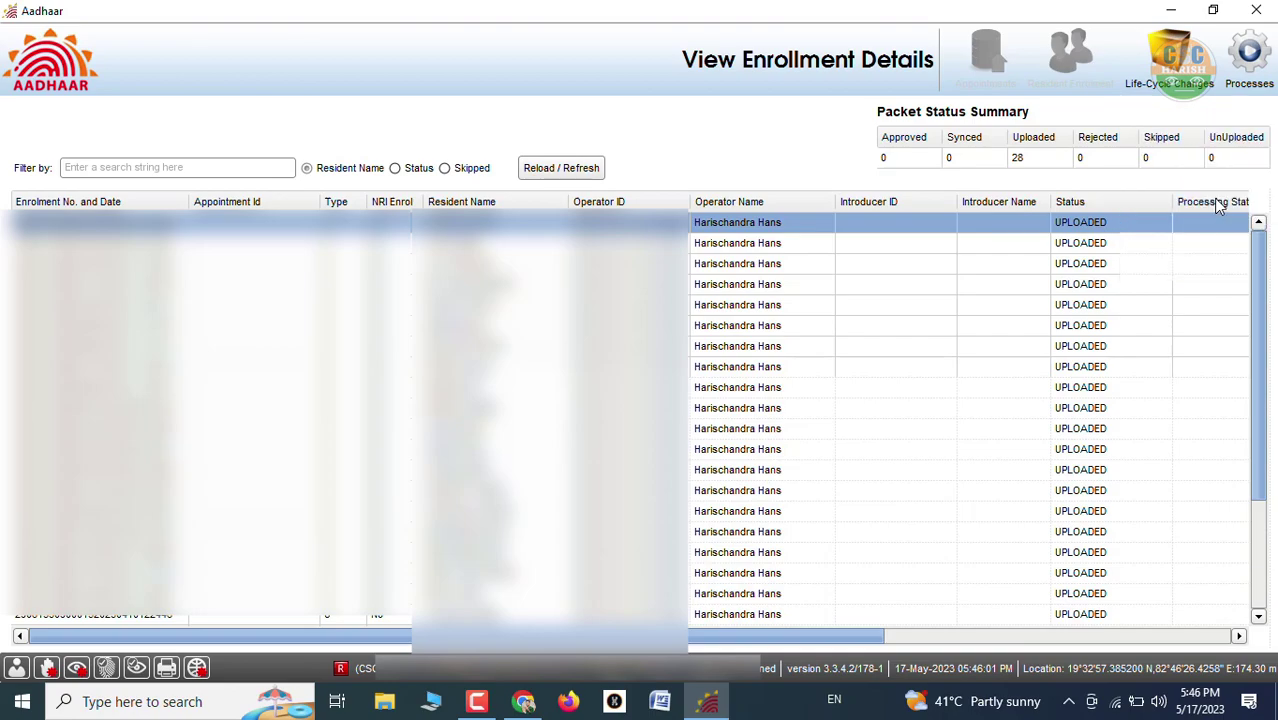
{"action": "left_click", "coordinate": [248, 241]}
{"action": "left_click", "coordinate": [345, 240]}
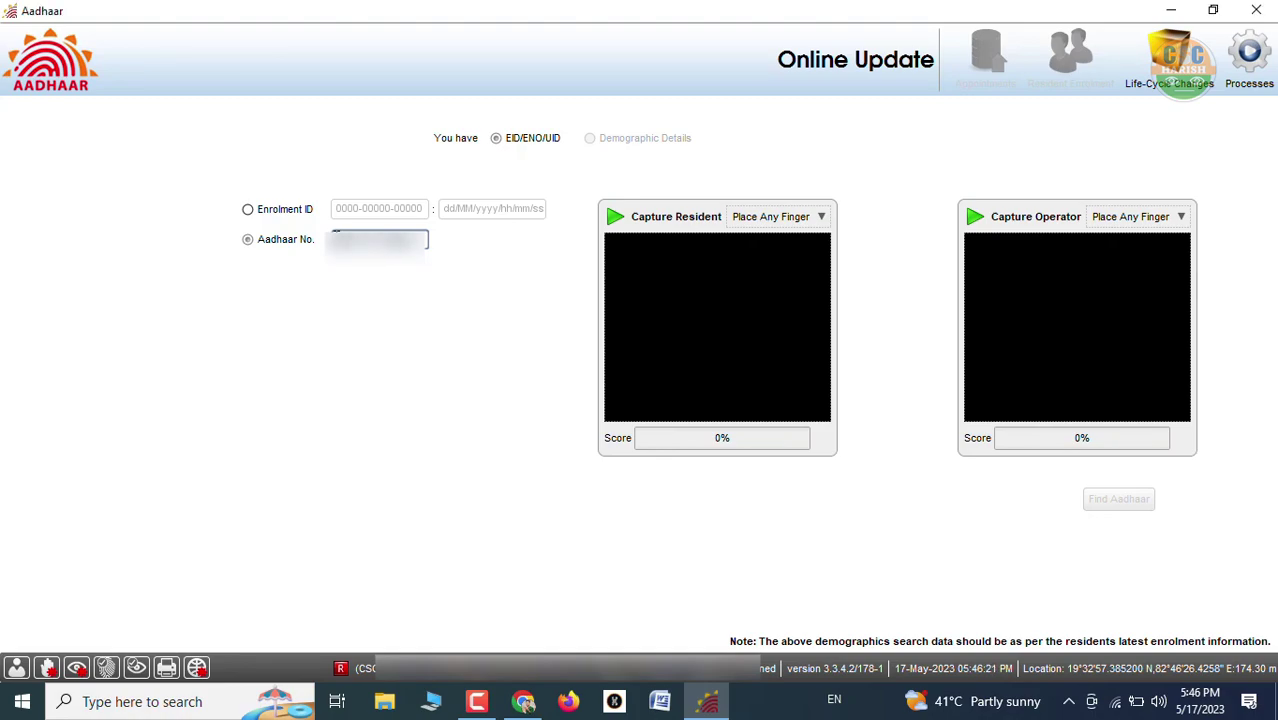
Step: Set the resident's biometric method to Capture Any Iris and capture the resident's iris
{"action": "left_click", "coordinate": [776, 218]}
{"action": "left_click", "coordinate": [772, 255]}
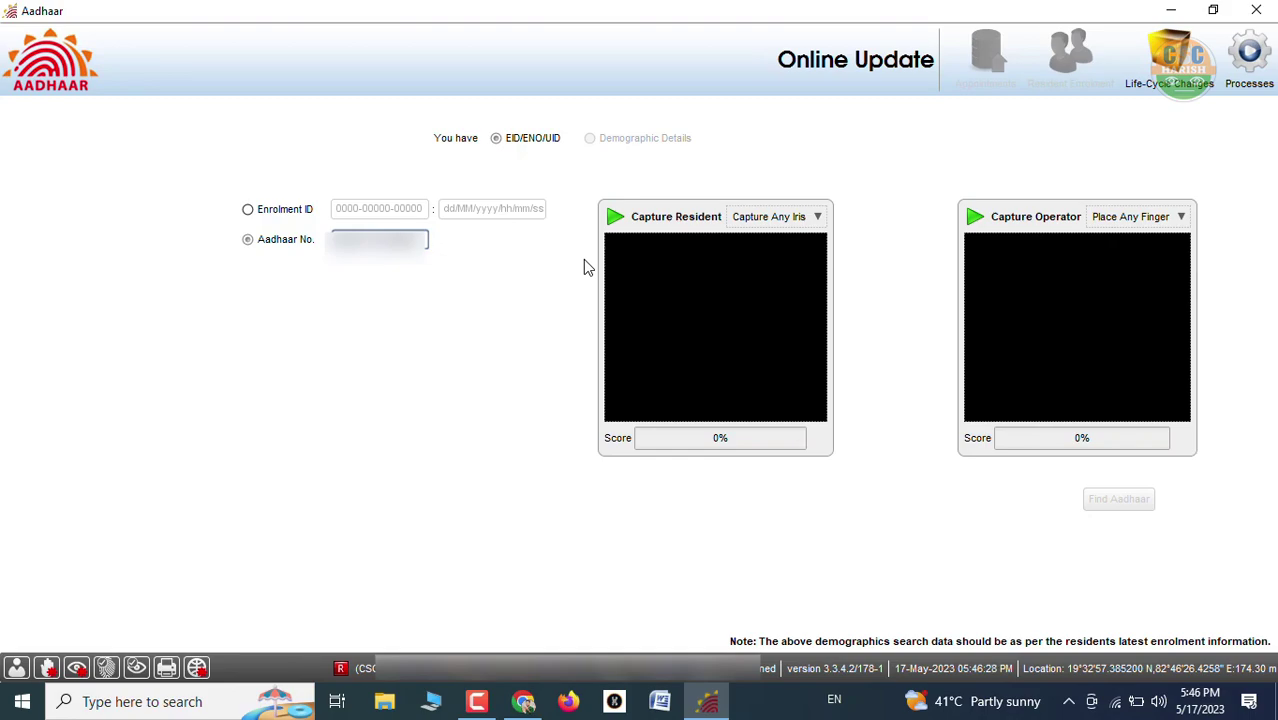
{"action": "left_click", "coordinate": [672, 290]}
Step: Capture the operator's iris with the Capture Any Iris option and run Find Aadhaar for the resident
{"action": "left_click", "coordinate": [1118, 218]}
{"action": "left_click", "coordinate": [1116, 257]}
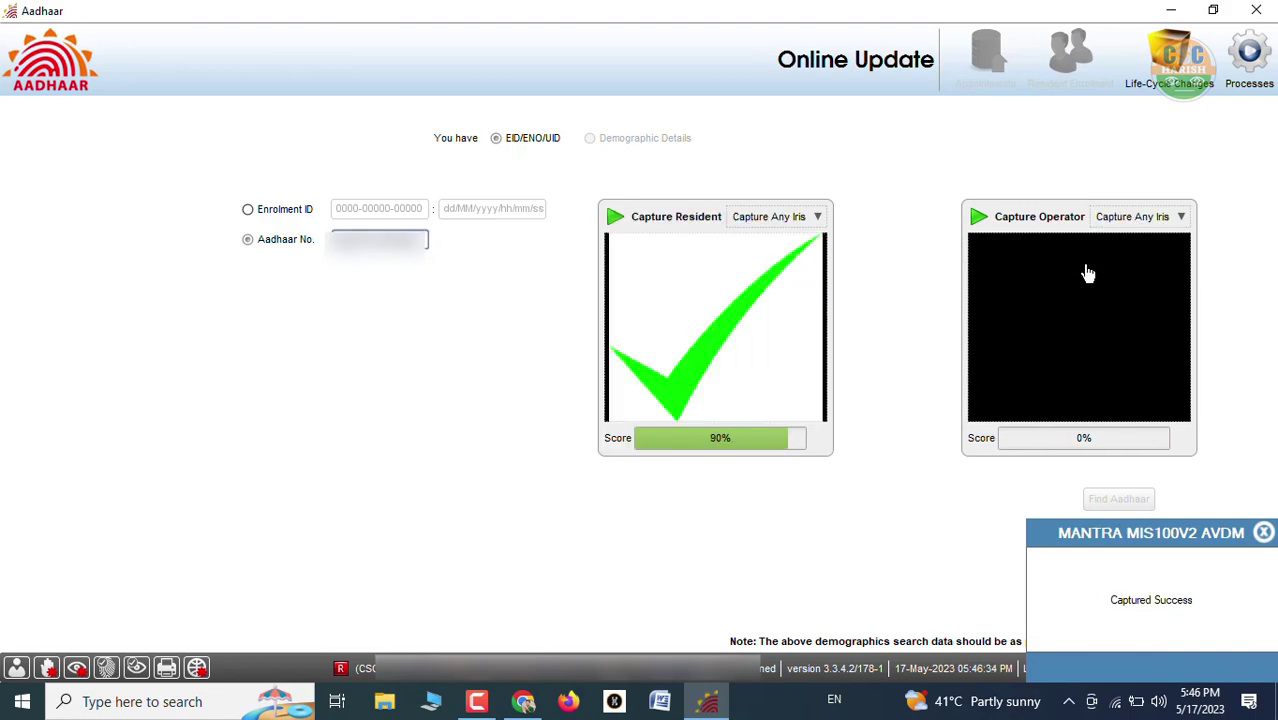
{"action": "left_click", "coordinate": [1016, 308]}
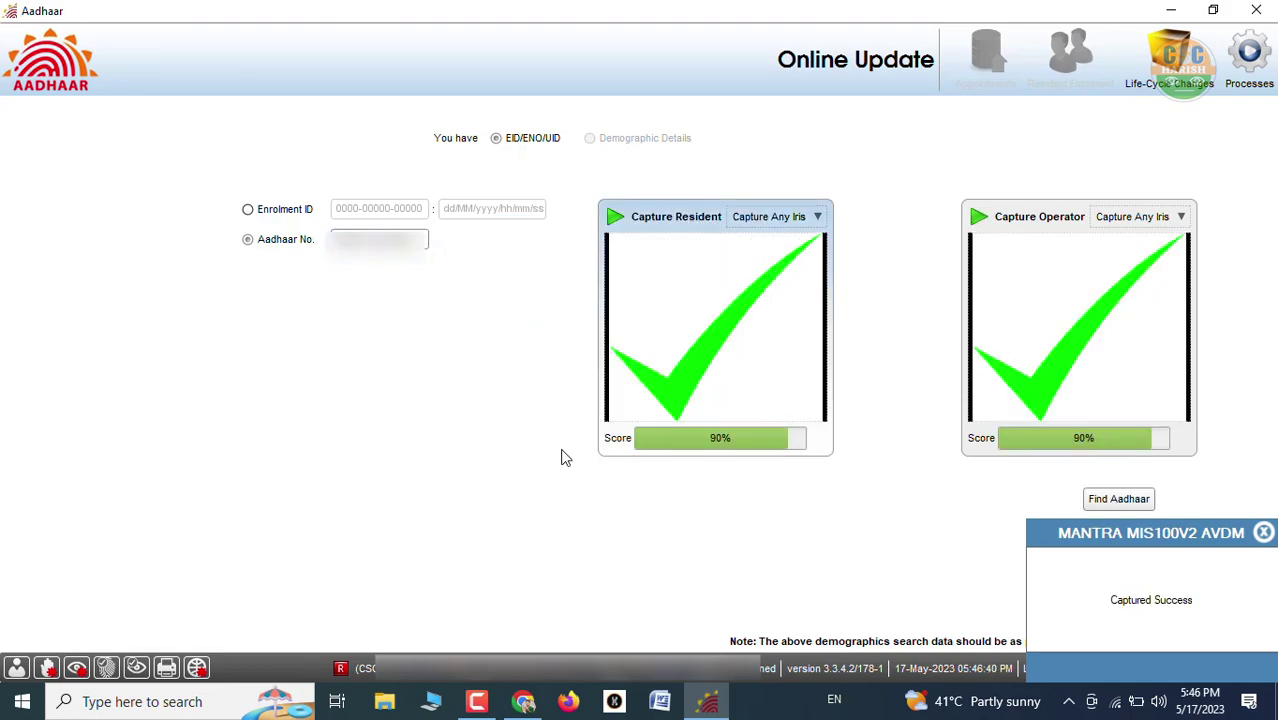
{"action": "left_click", "coordinate": [1110, 504]}
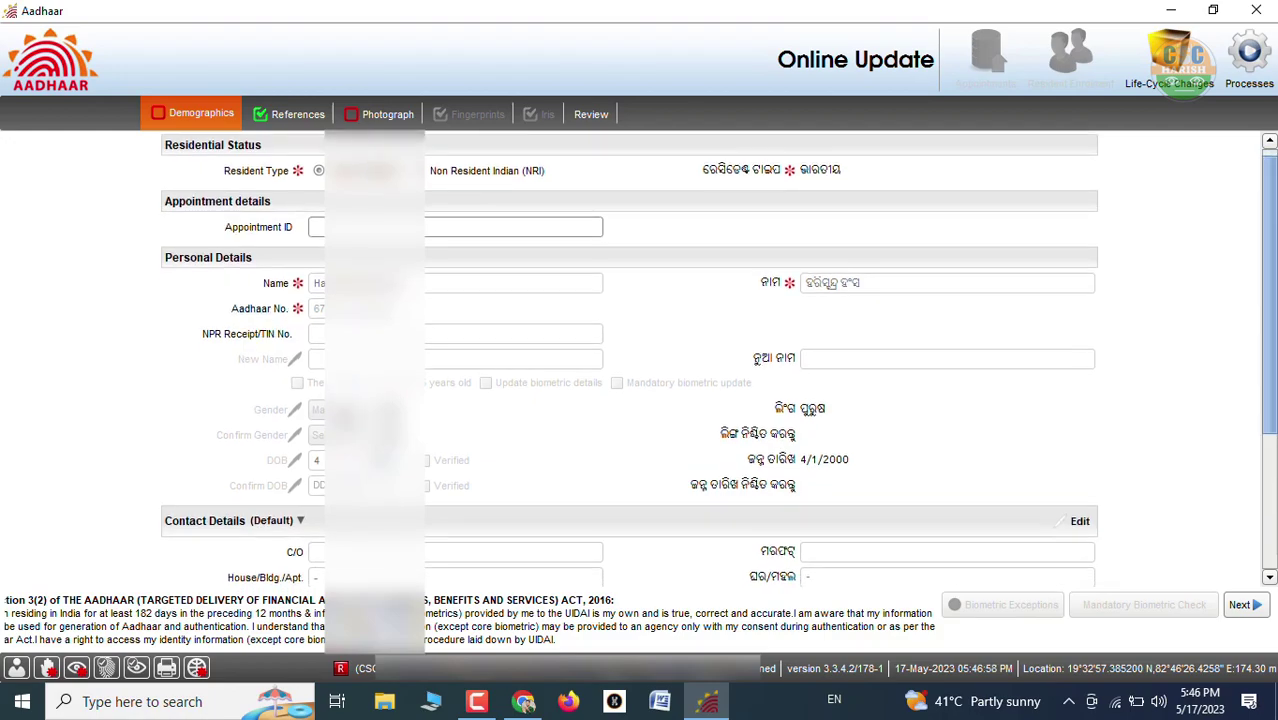
Step: Examine the resident's Demographics page, including personal details, address fields, mobile number and email with their edit options
{"action": "scroll", "coordinate": [323, 385], "scroll_direction": "down", "scroll_amount": 3}
{"action": "scroll", "coordinate": [303, 228], "scroll_direction": "down", "scroll_amount": 1}
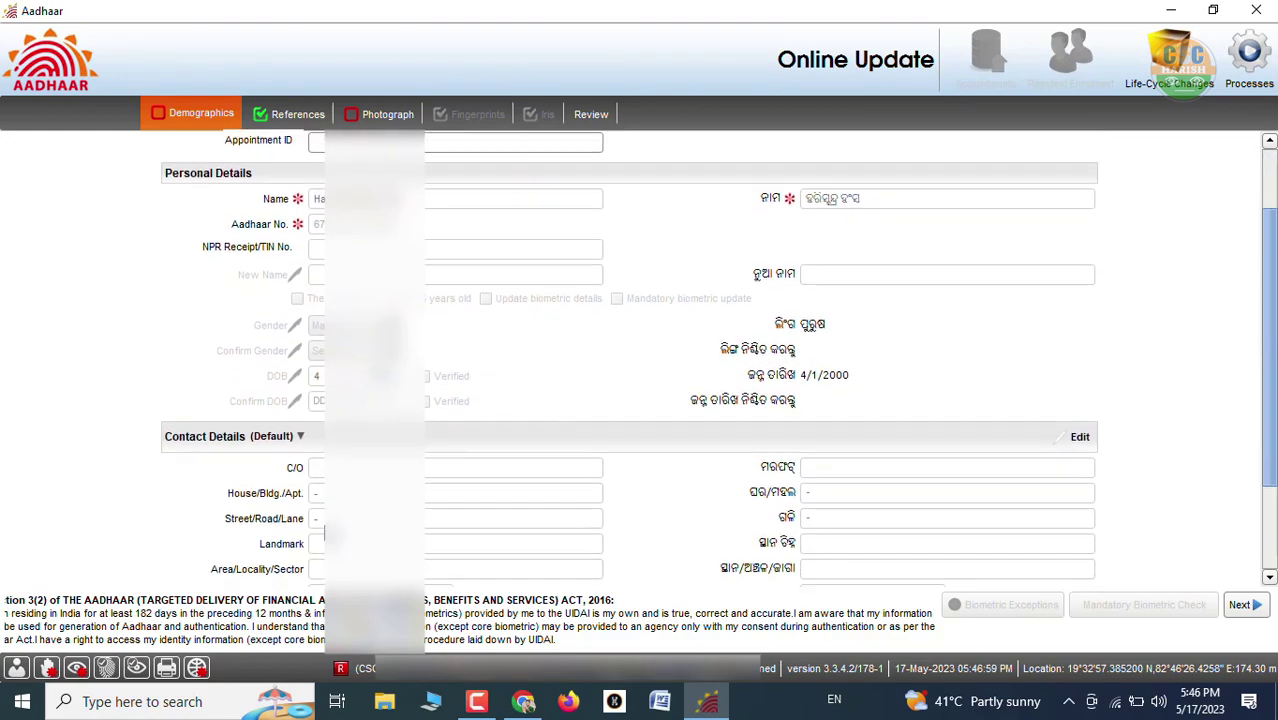
{"action": "scroll", "coordinate": [303, 228], "scroll_direction": "up", "scroll_amount": 1}
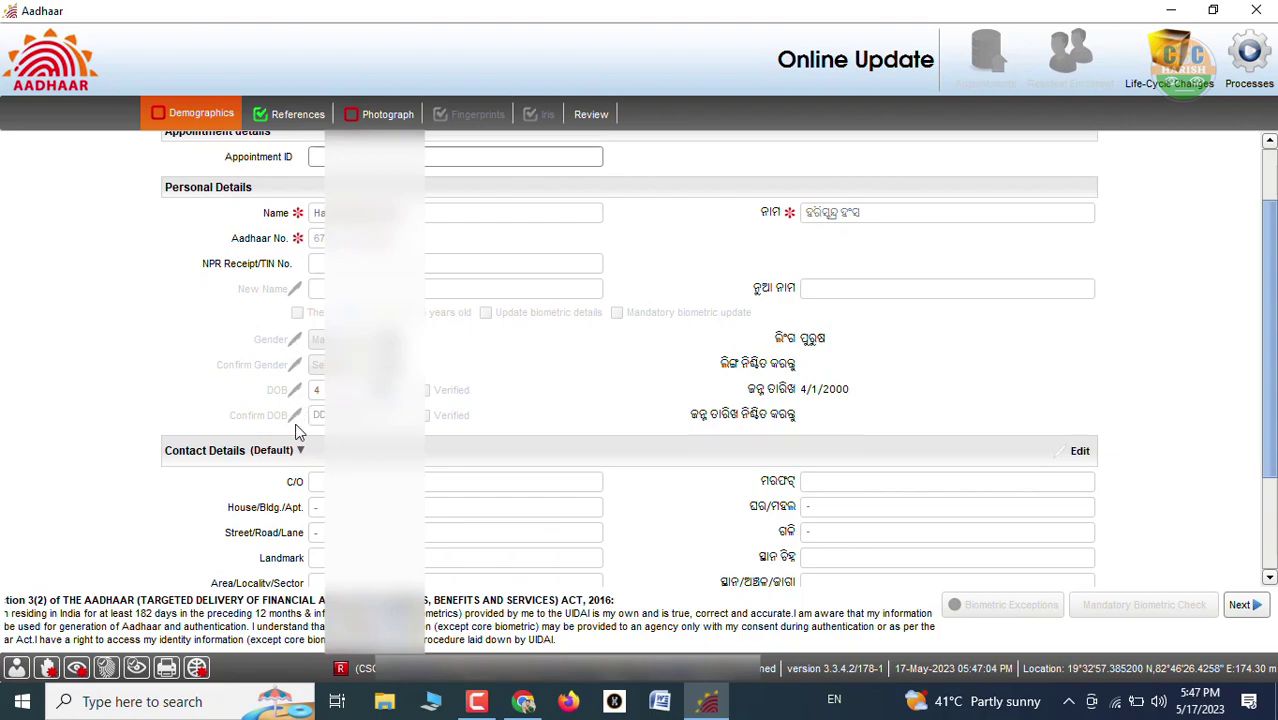
{"action": "scroll", "coordinate": [620, 366], "scroll_direction": "down", "scroll_amount": 4}
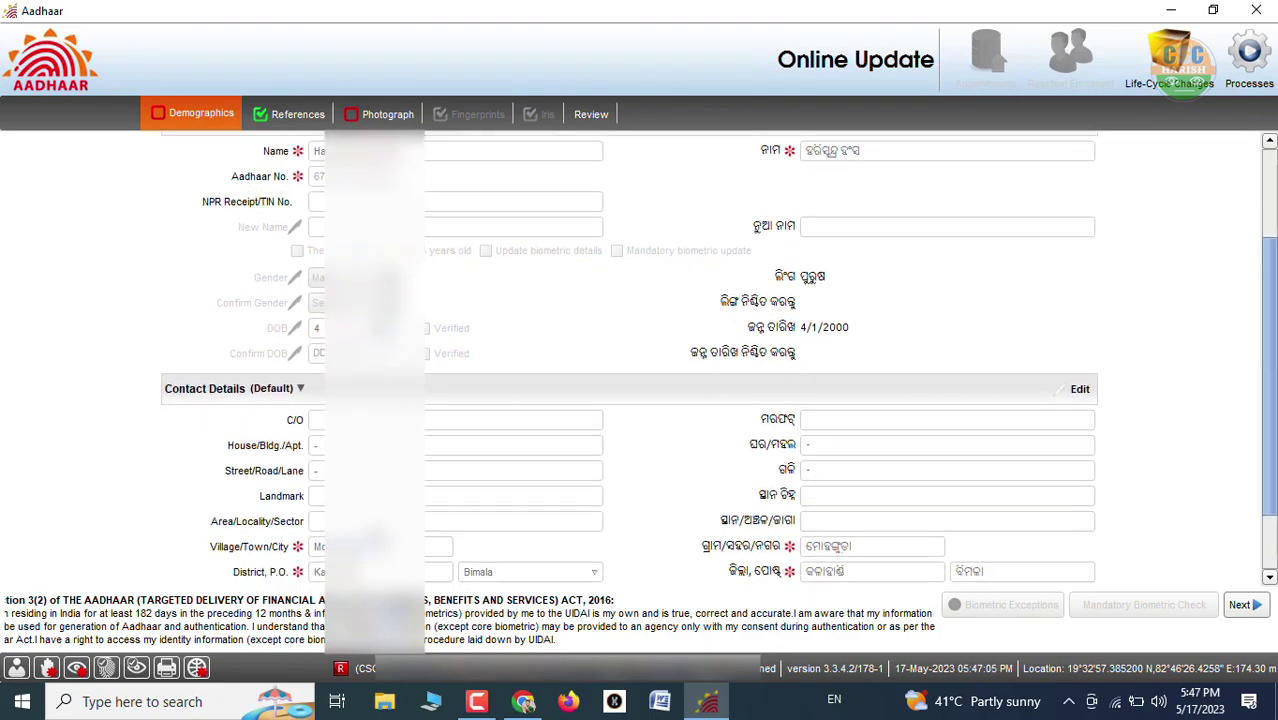
{"action": "scroll", "coordinate": [620, 366], "scroll_direction": "down", "scroll_amount": 1}
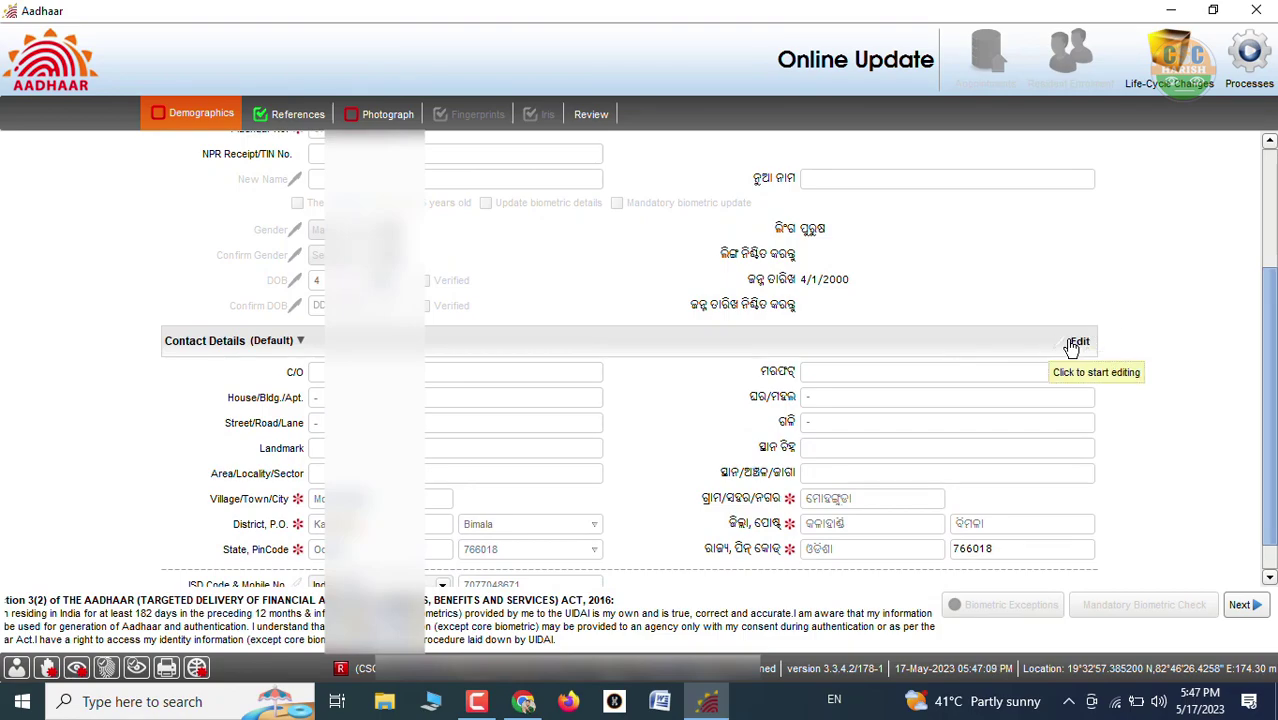
{"action": "scroll", "coordinate": [290, 565], "scroll_direction": "down", "scroll_amount": 2}
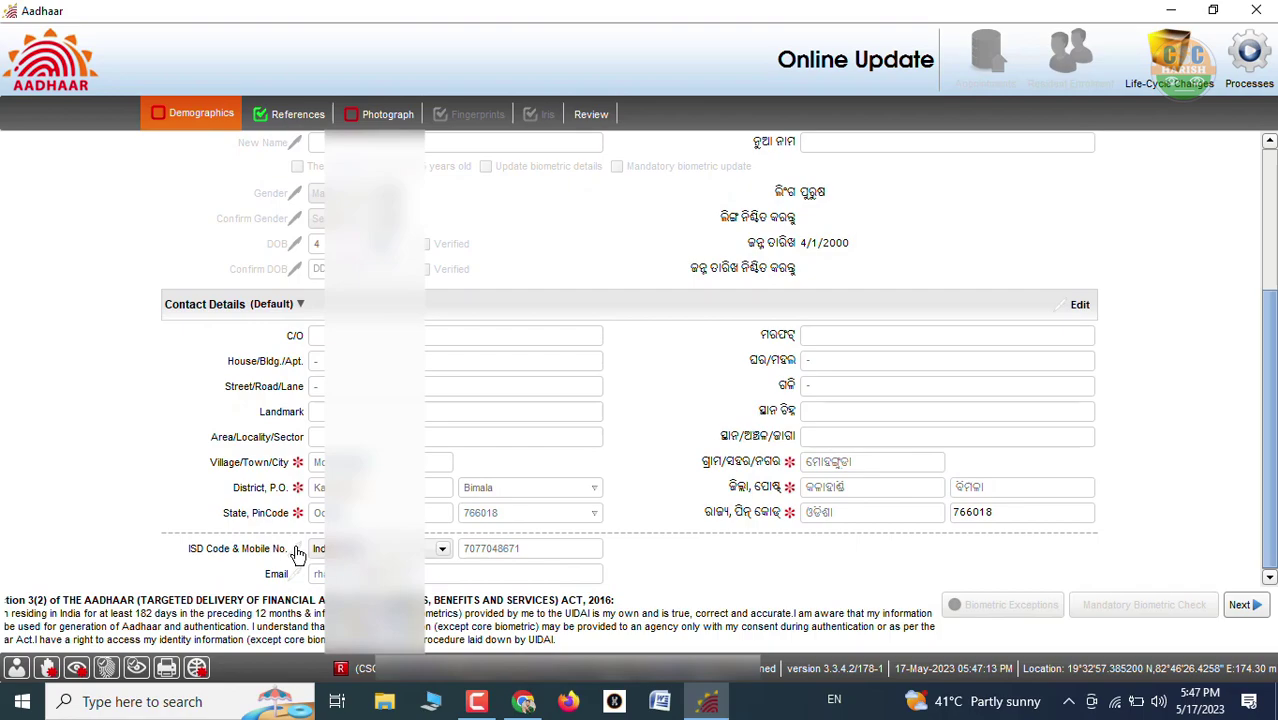
{"action": "scroll", "coordinate": [298, 578], "scroll_direction": "down", "scroll_amount": 1}
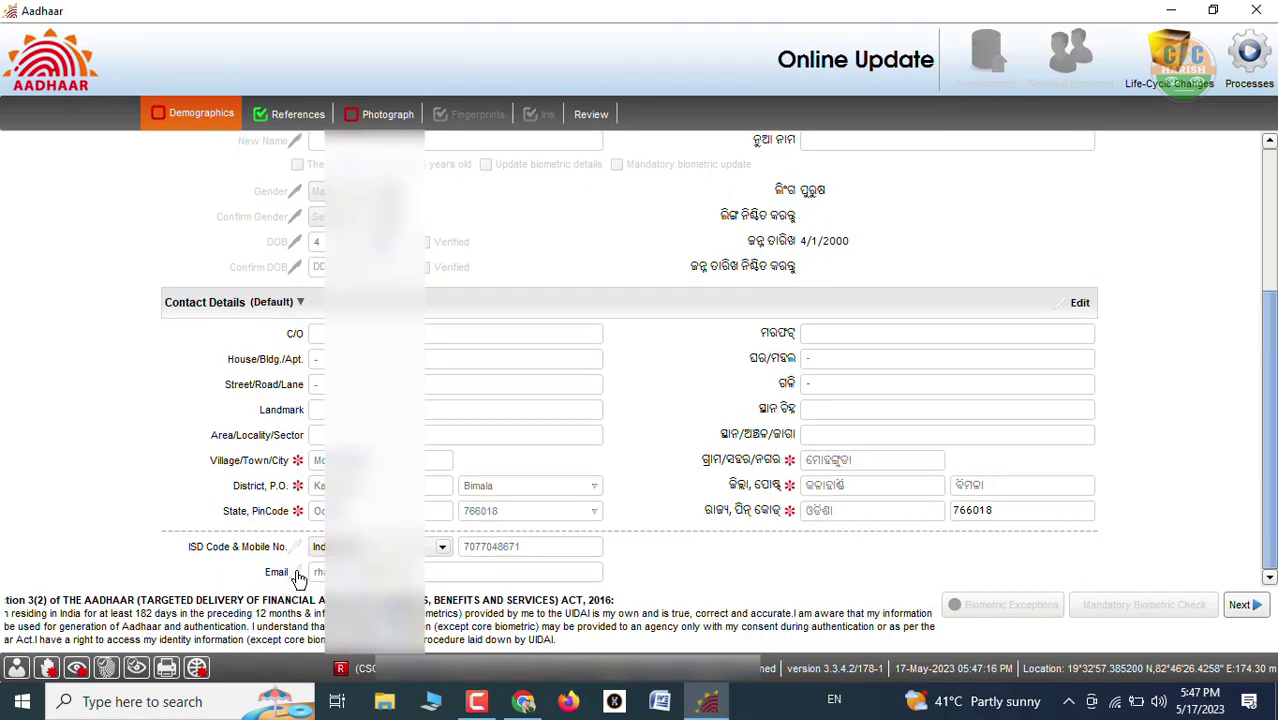
{"action": "scroll", "coordinate": [298, 578], "scroll_direction": "up", "scroll_amount": 1}
{"action": "scroll", "coordinate": [298, 560], "scroll_direction": "up", "scroll_amount": 3}
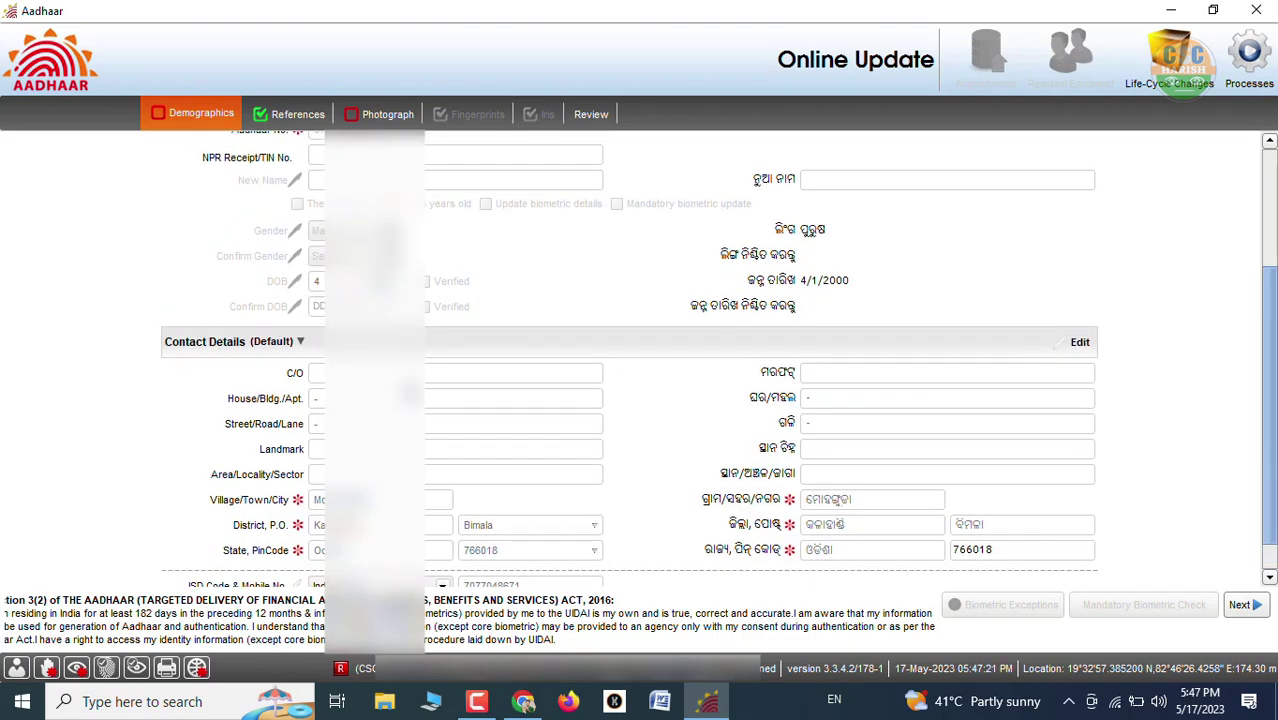
{"action": "scroll", "coordinate": [303, 331], "scroll_direction": "up", "scroll_amount": 8}
{"action": "scroll", "coordinate": [303, 331], "scroll_direction": "up", "scroll_amount": 10}
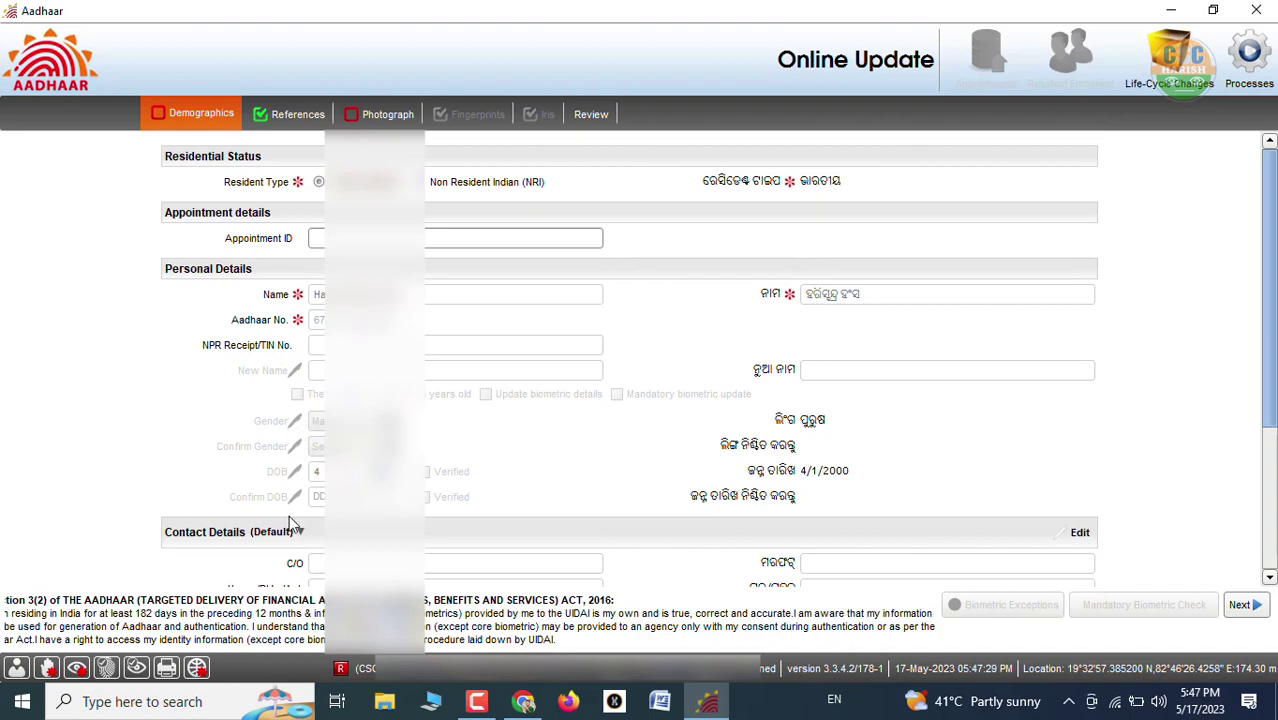
Step: Proceed through the References and Photograph pages to the Review page without entering any changes
{"action": "left_click", "coordinate": [1245, 605]}
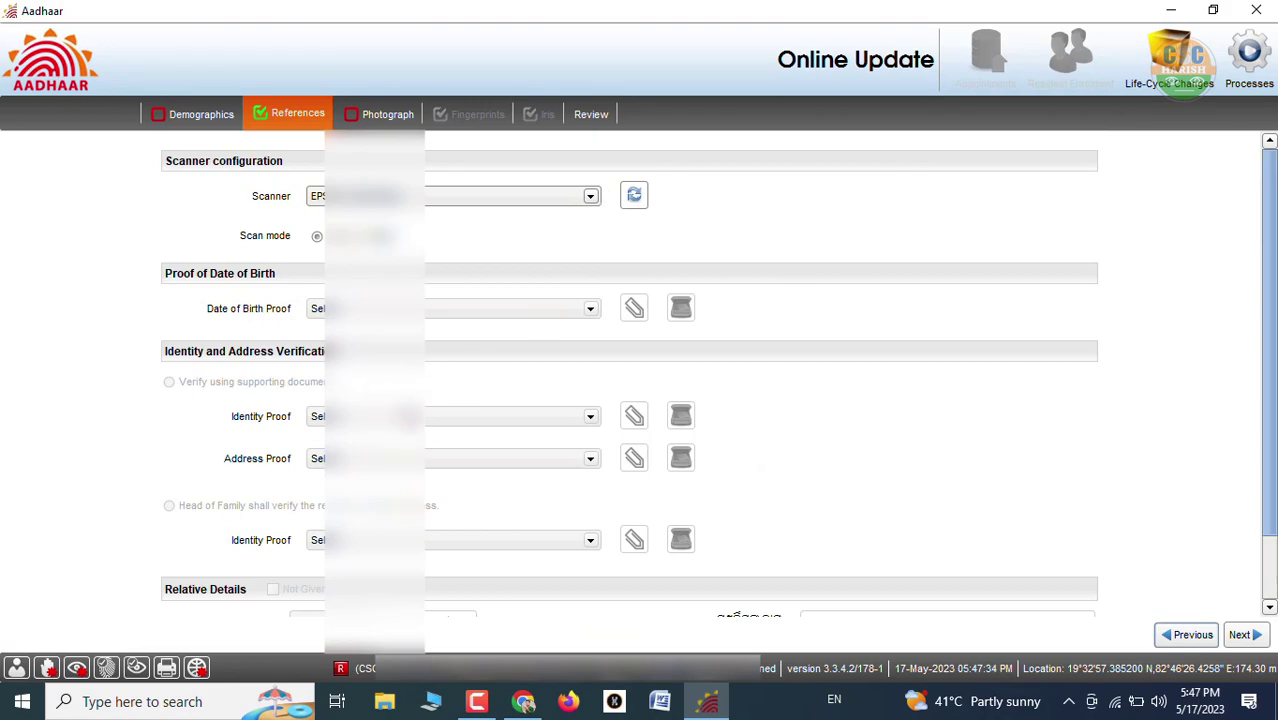
{"action": "left_click", "coordinate": [1240, 636]}
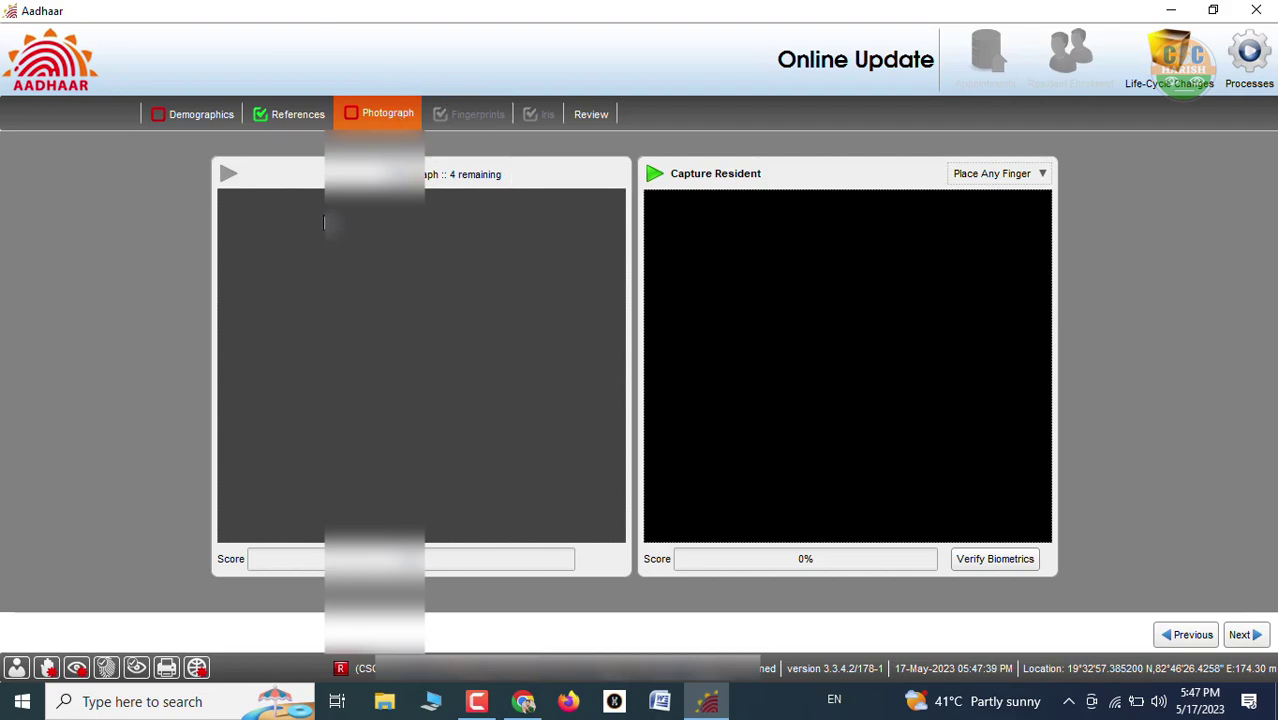
{"action": "left_click", "coordinate": [1244, 640]}
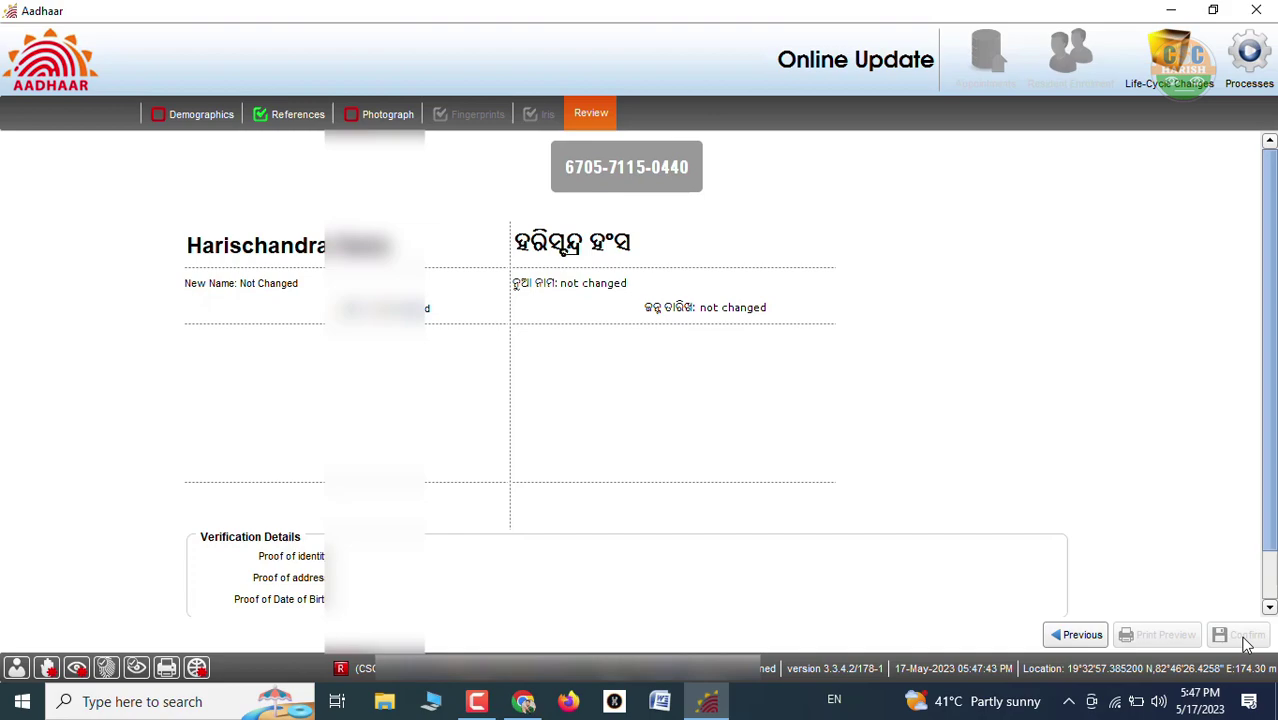
Step: Return from the Review page to the Demographics page and examine the resident's personal details and contact details
{"action": "left_click", "coordinate": [1080, 636]}
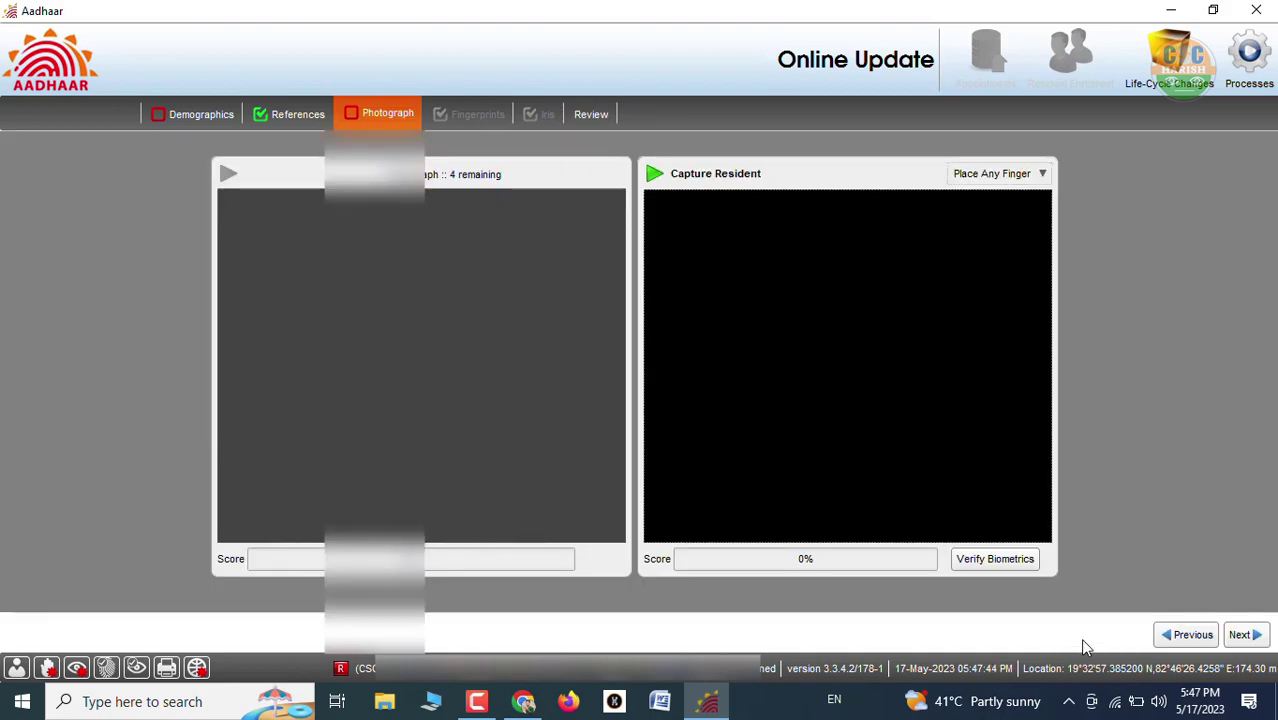
{"action": "left_click", "coordinate": [1186, 635]}
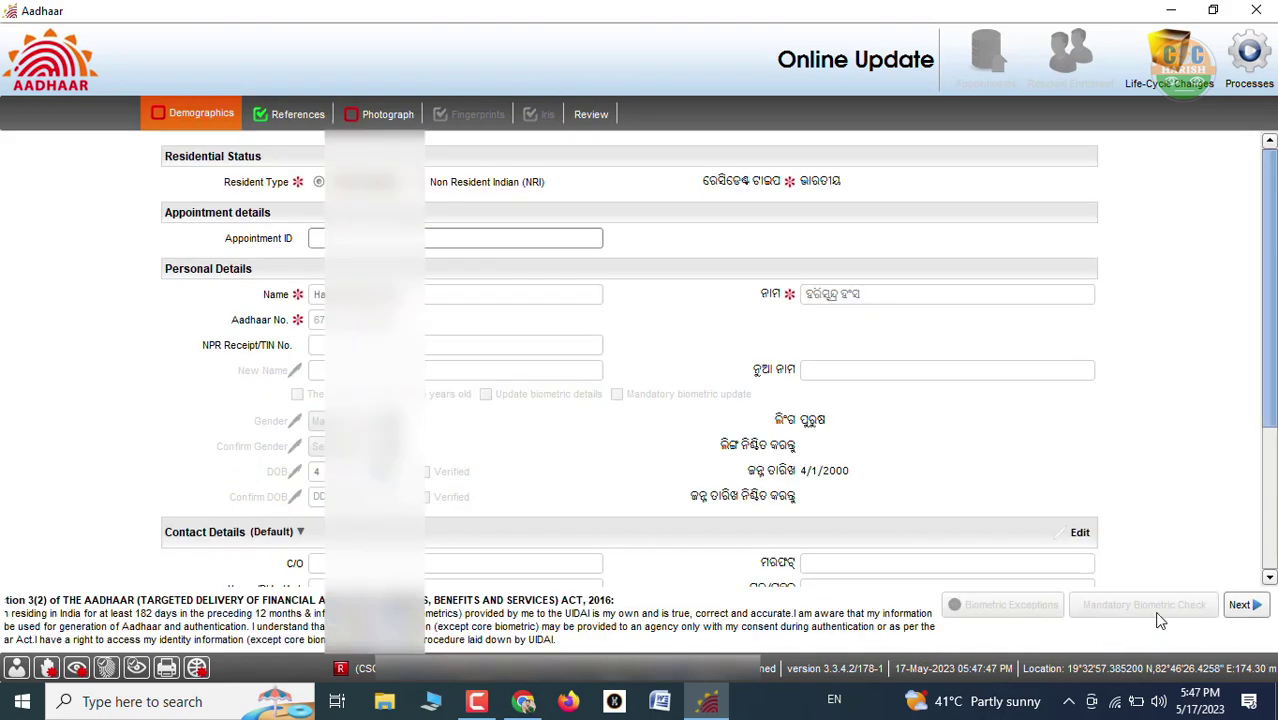
{"action": "scroll", "coordinate": [296, 399], "scroll_direction": "down", "scroll_amount": 1}
{"action": "scroll", "coordinate": [298, 397], "scroll_direction": "up", "scroll_amount": 1}
{"action": "scroll", "coordinate": [566, 500], "scroll_direction": "down", "scroll_amount": 1}
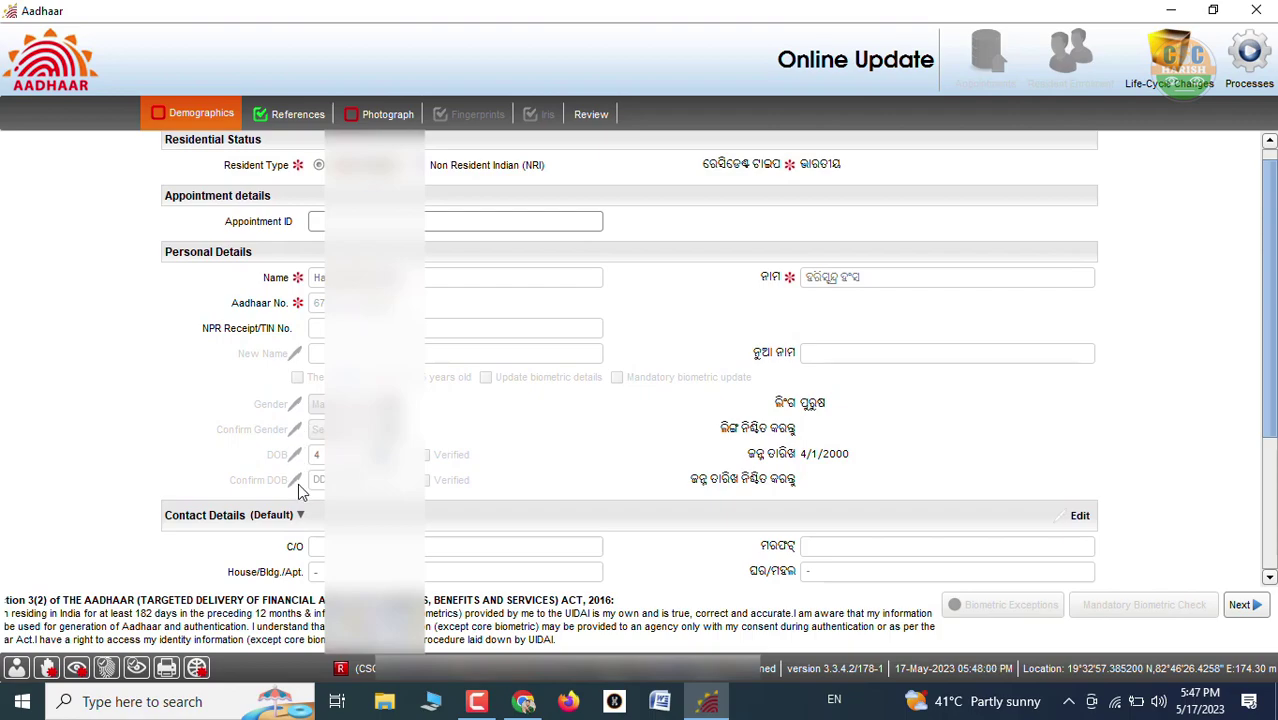
{"action": "scroll", "coordinate": [298, 483], "scroll_direction": "down", "scroll_amount": 1}
{"action": "scroll", "coordinate": [630, 400], "scroll_direction": "down", "scroll_amount": 5}
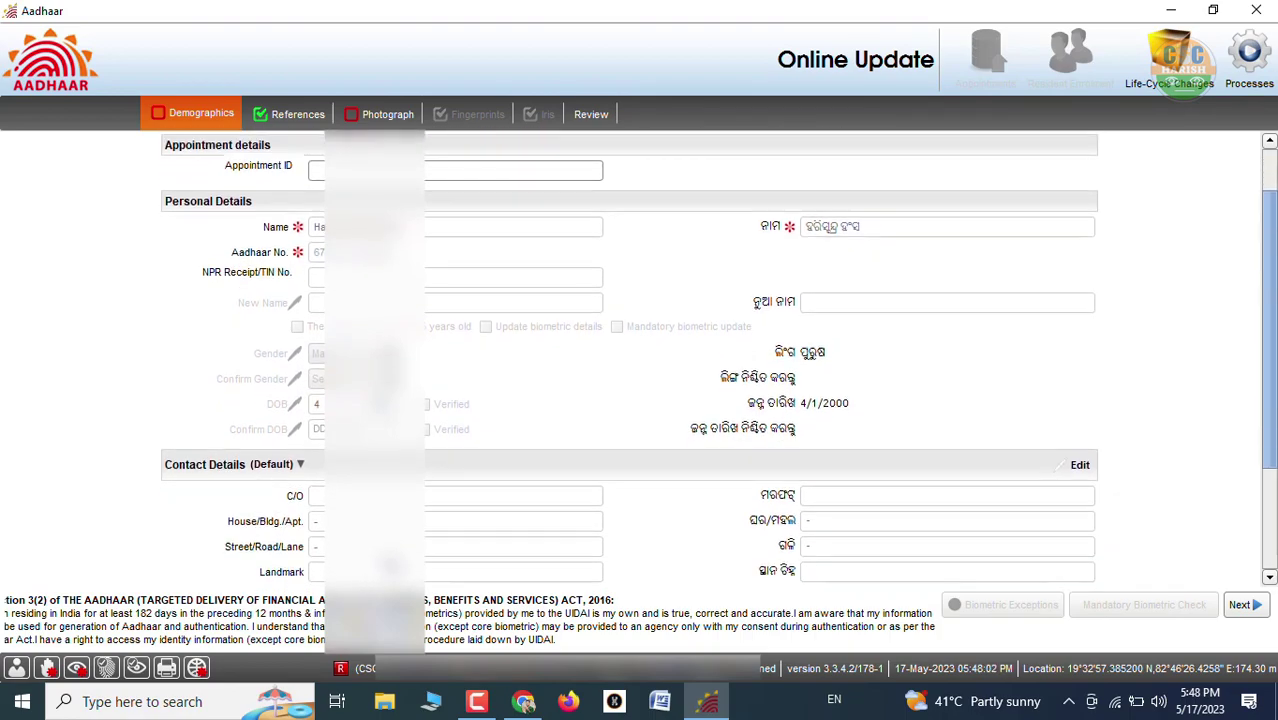
{"action": "scroll", "coordinate": [630, 400], "scroll_direction": "up", "scroll_amount": 5}
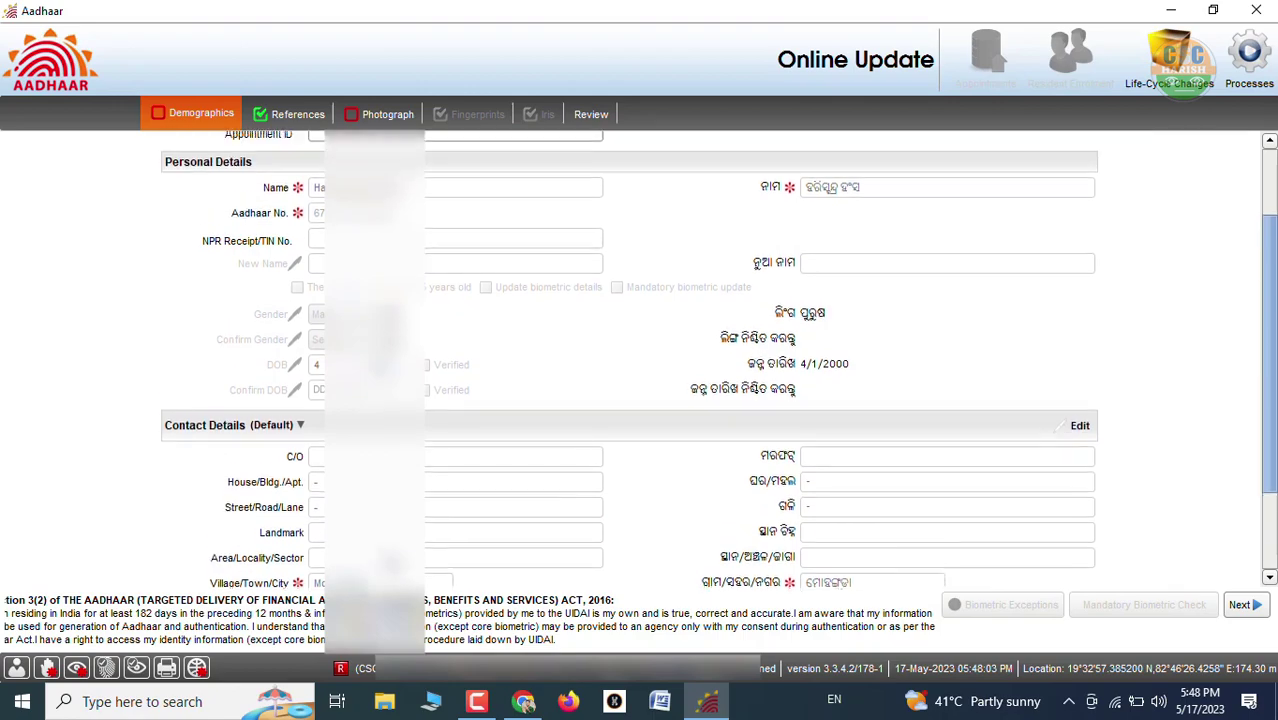
{"action": "scroll", "coordinate": [630, 400], "scroll_direction": "up", "scroll_amount": 2}
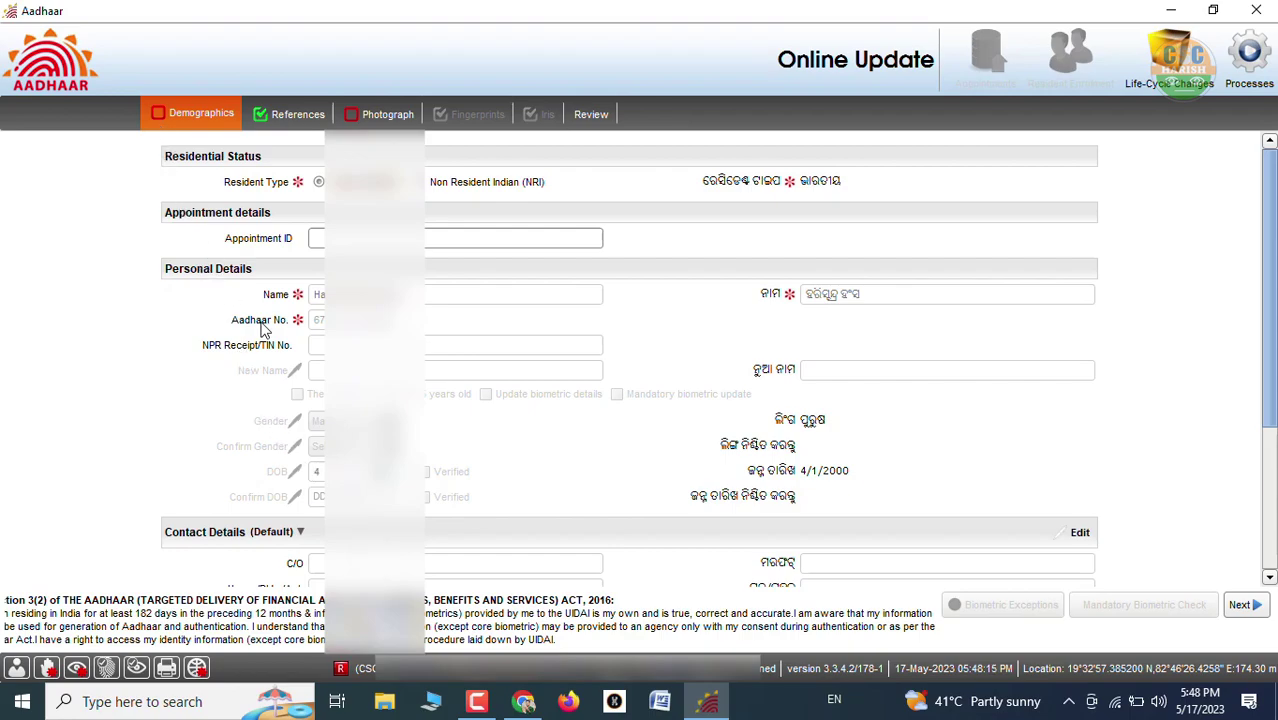
{"action": "scroll", "coordinate": [323, 497], "scroll_direction": "down", "scroll_amount": 1}
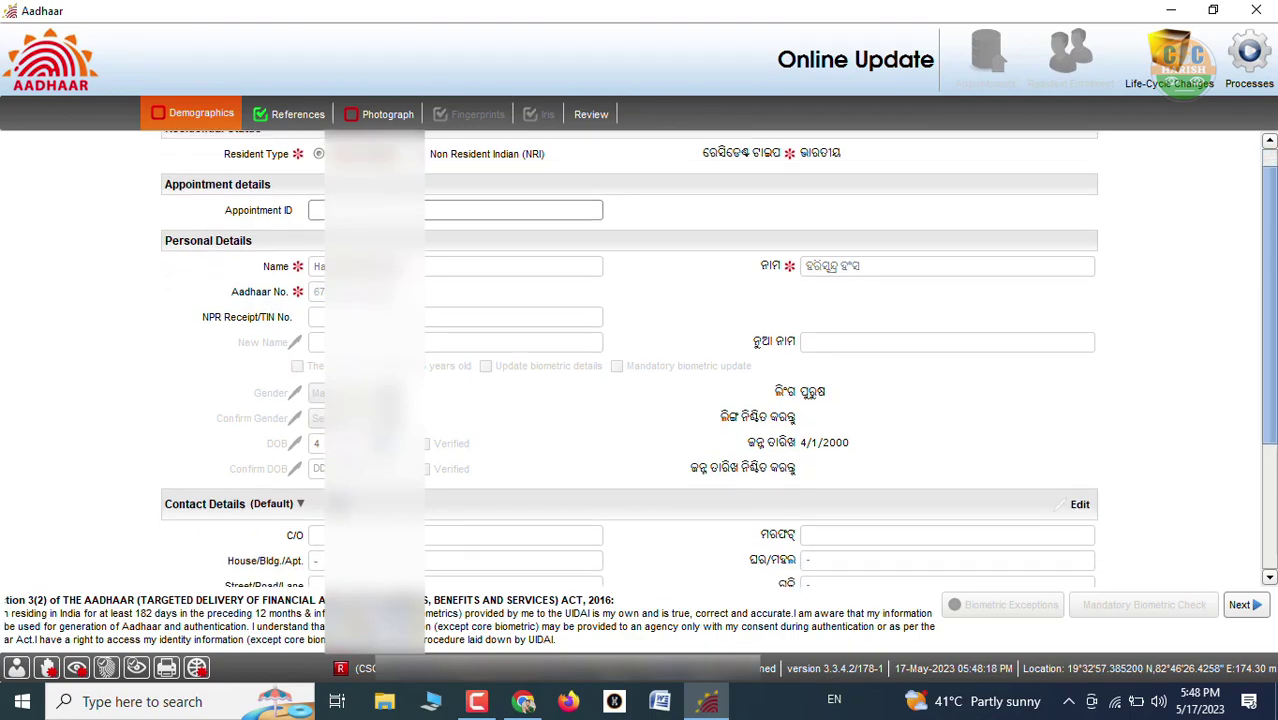
{"action": "scroll", "coordinate": [323, 497], "scroll_direction": "down", "scroll_amount": 1}
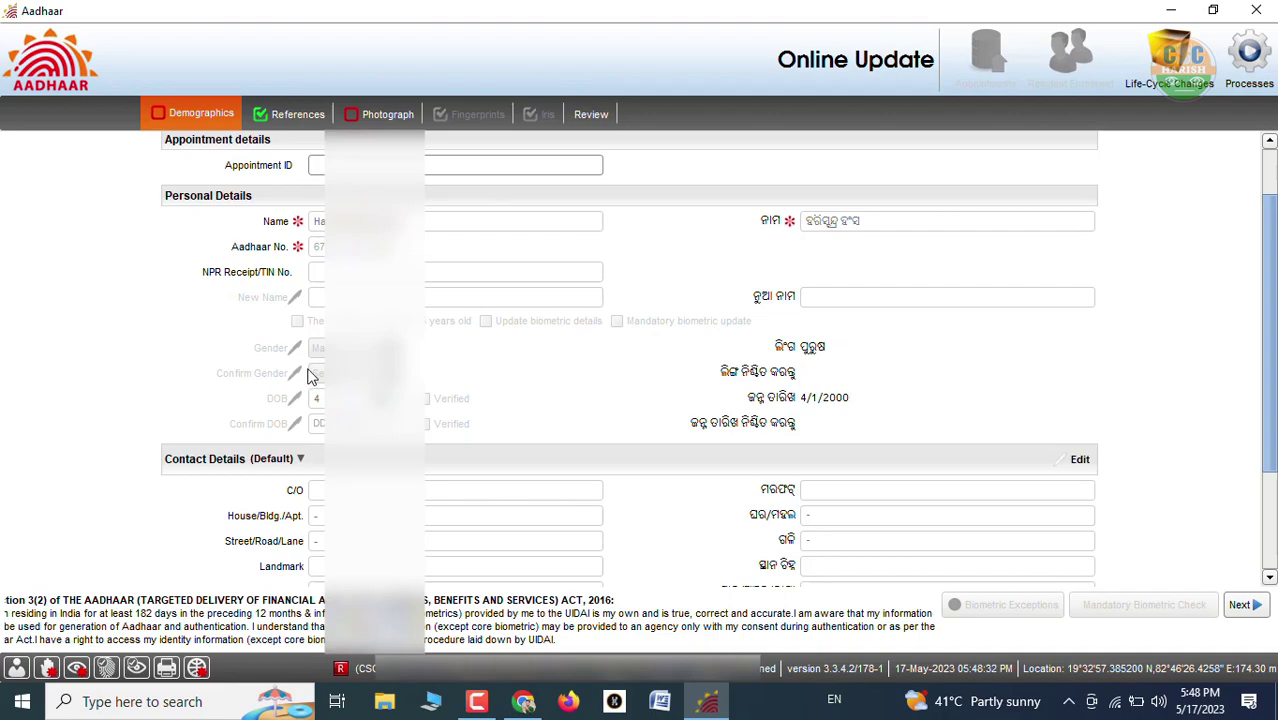
{"action": "scroll", "coordinate": [308, 376], "scroll_direction": "down", "scroll_amount": 3}
{"action": "scroll", "coordinate": [308, 376], "scroll_direction": "down", "scroll_amount": 1}
{"action": "scroll", "coordinate": [306, 374], "scroll_direction": "up", "scroll_amount": 1}
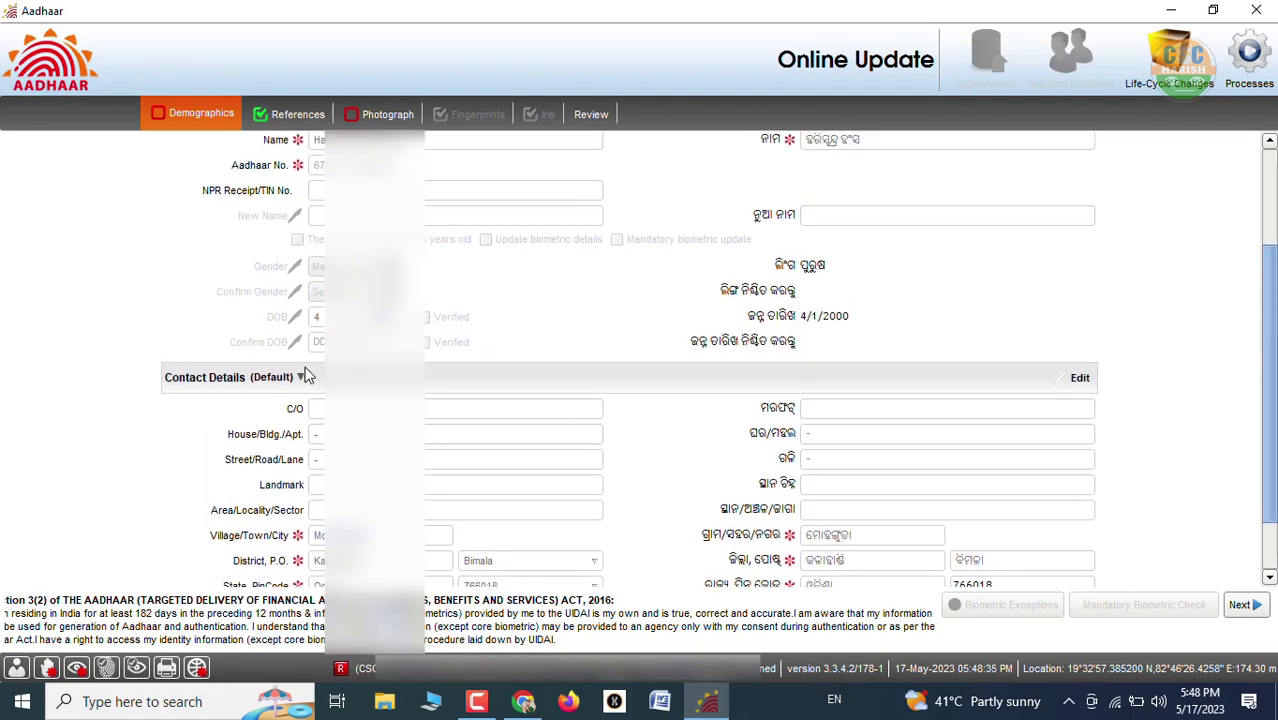
Step: Start a fresh Online Update and accept discarding the data collected for the current resident
{"action": "left_click", "coordinate": [1157, 70]}
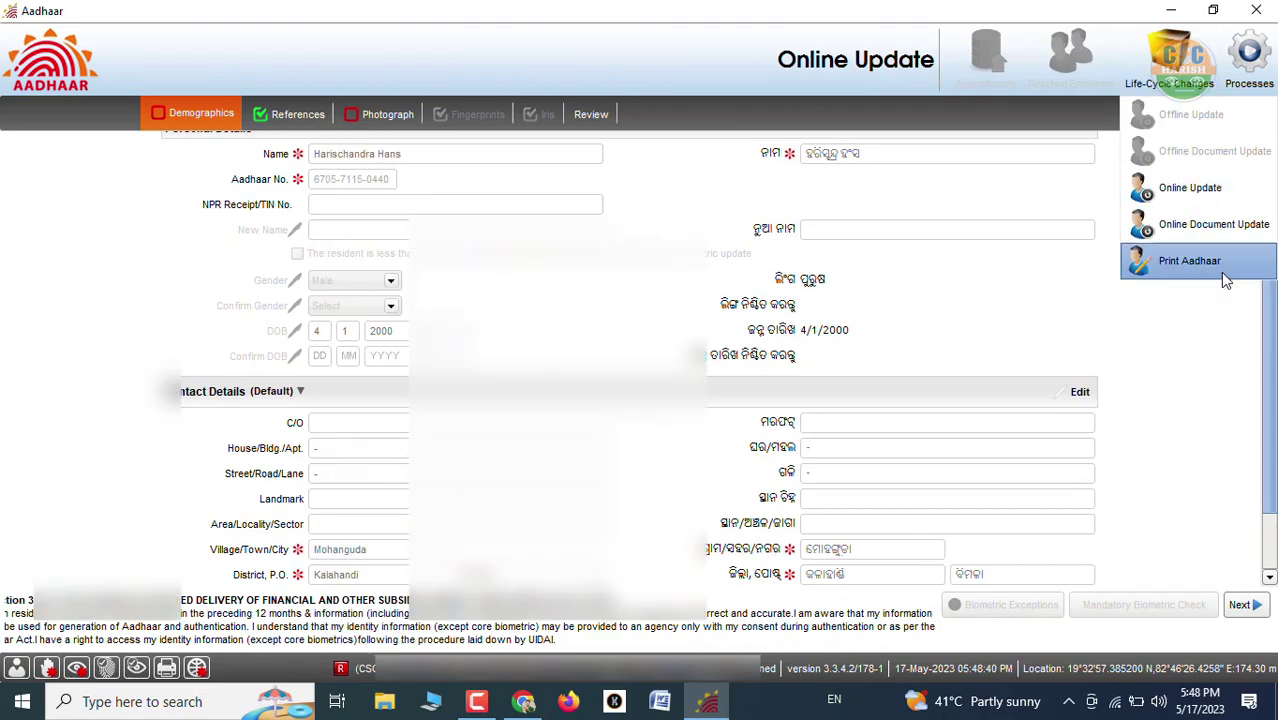
{"action": "scroll", "coordinate": [589, 300], "scroll_direction": "up", "scroll_amount": 1}
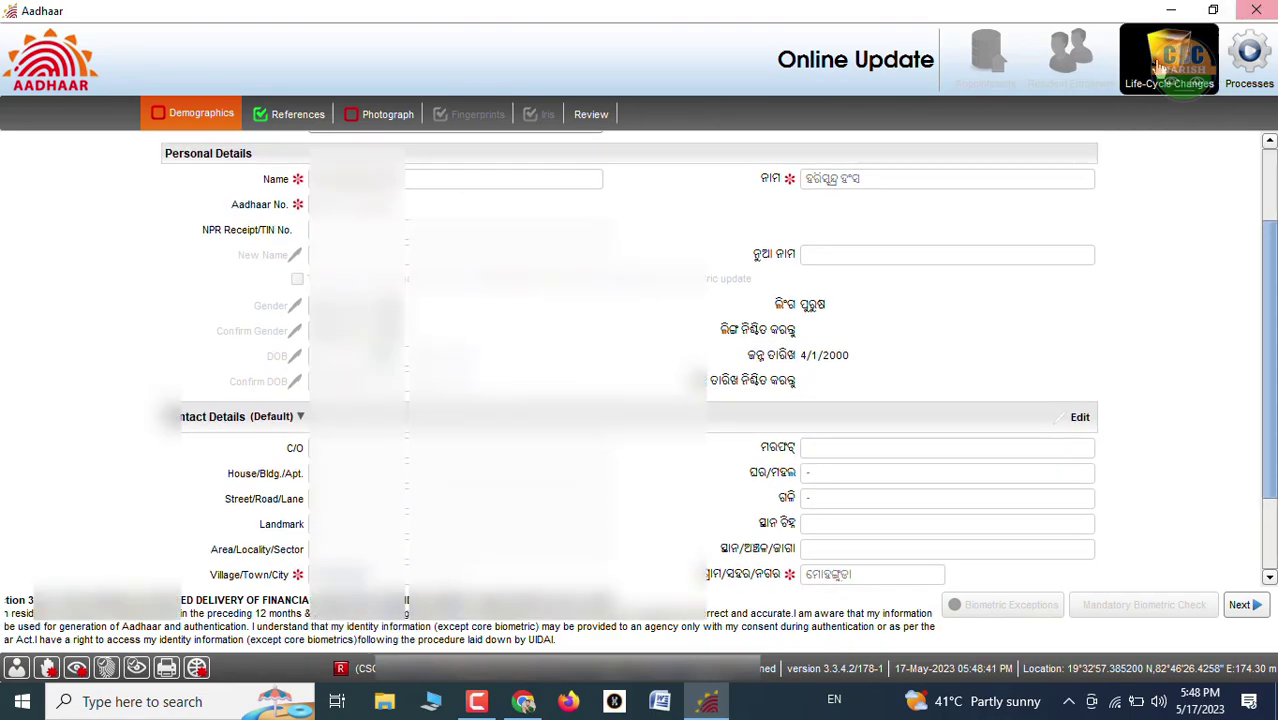
{"action": "left_click", "coordinate": [1168, 62]}
{"action": "left_click", "coordinate": [1180, 190]}
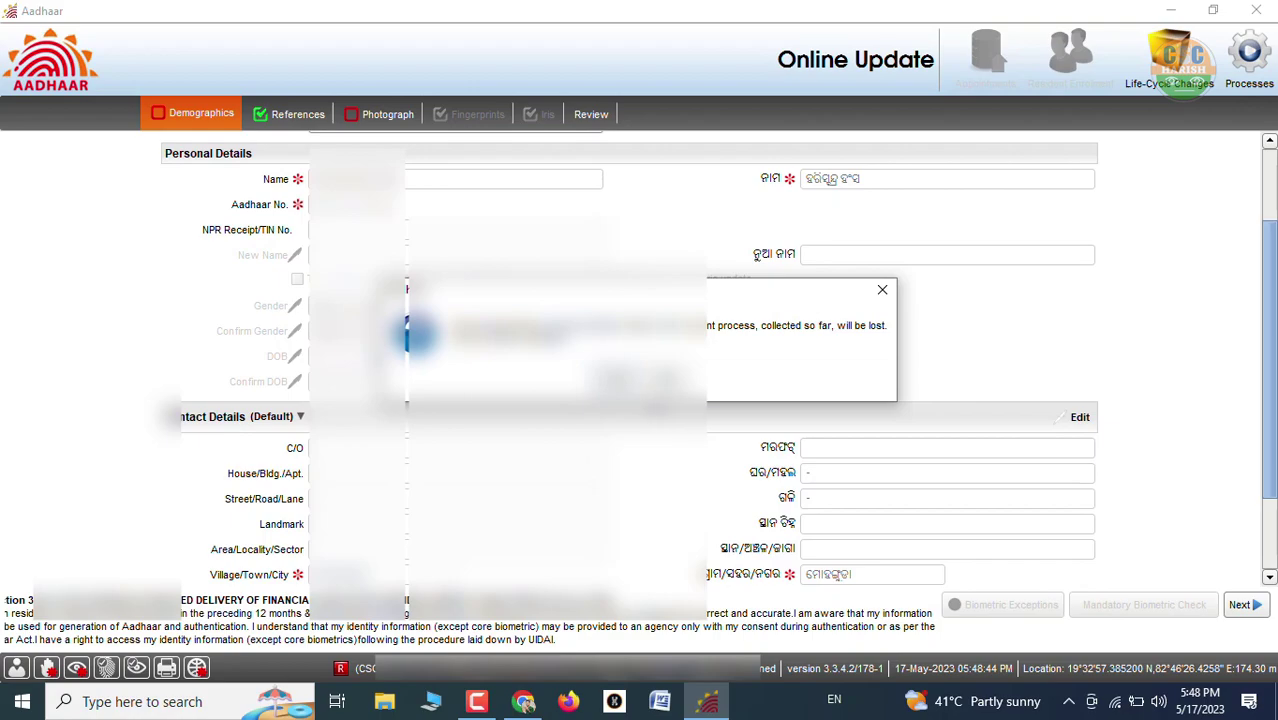
{"action": "left_click", "coordinate": [615, 378]}
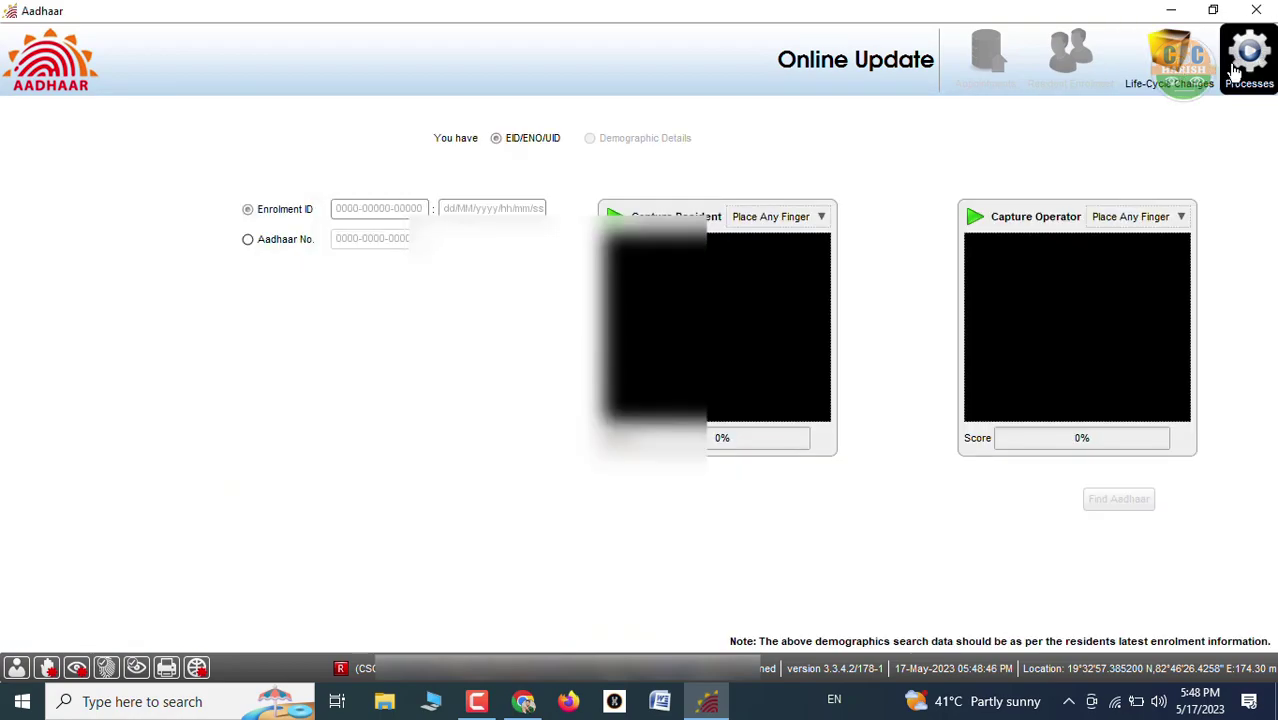
Step: Open View Enrollment Details and examine the packet list with its upload statuses
{"action": "left_click", "coordinate": [1236, 62]}
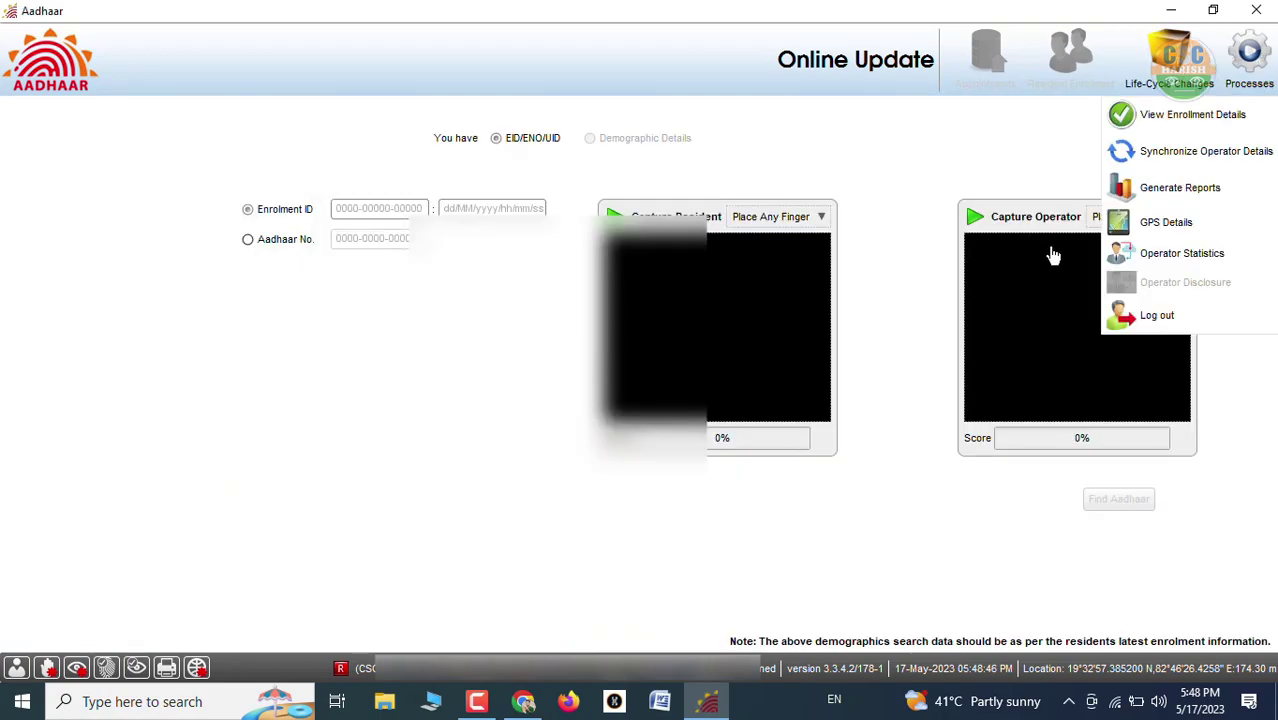
{"action": "left_click", "coordinate": [1183, 114]}
{"action": "left_click", "coordinate": [615, 378]}
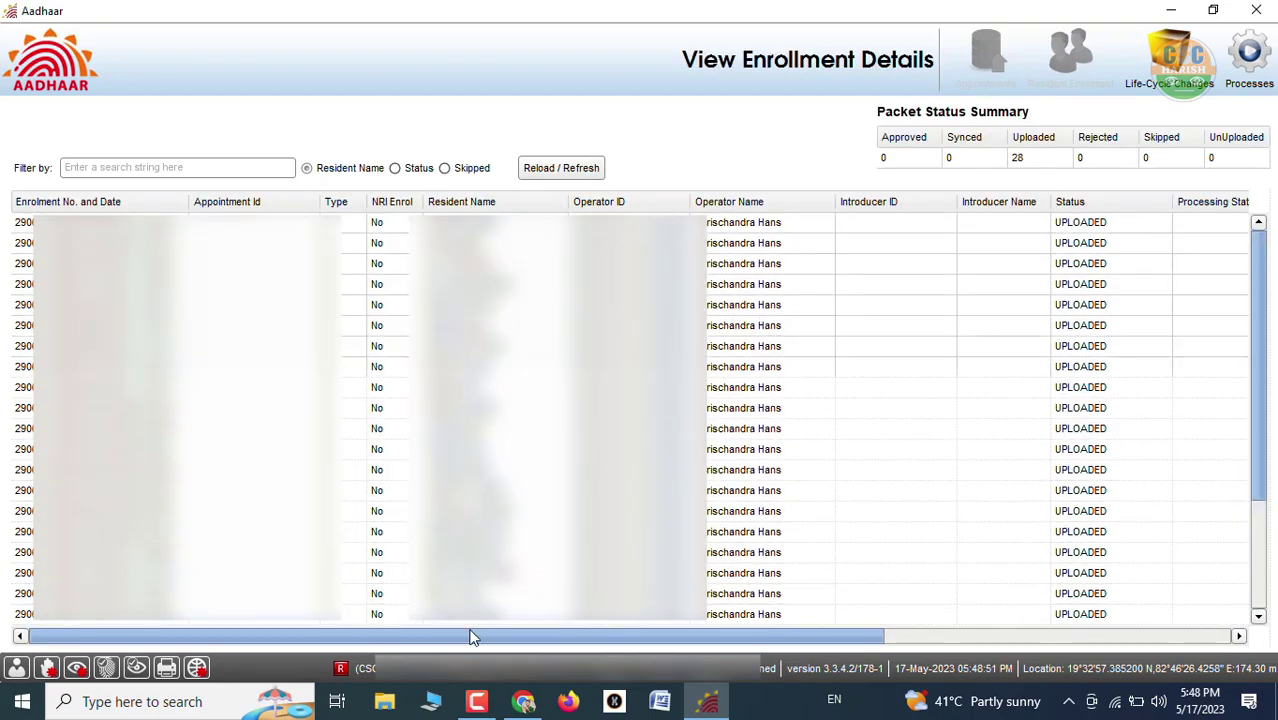
{"action": "left_click_drag", "start_coordinate": [481, 634], "coordinate": [655, 637]}
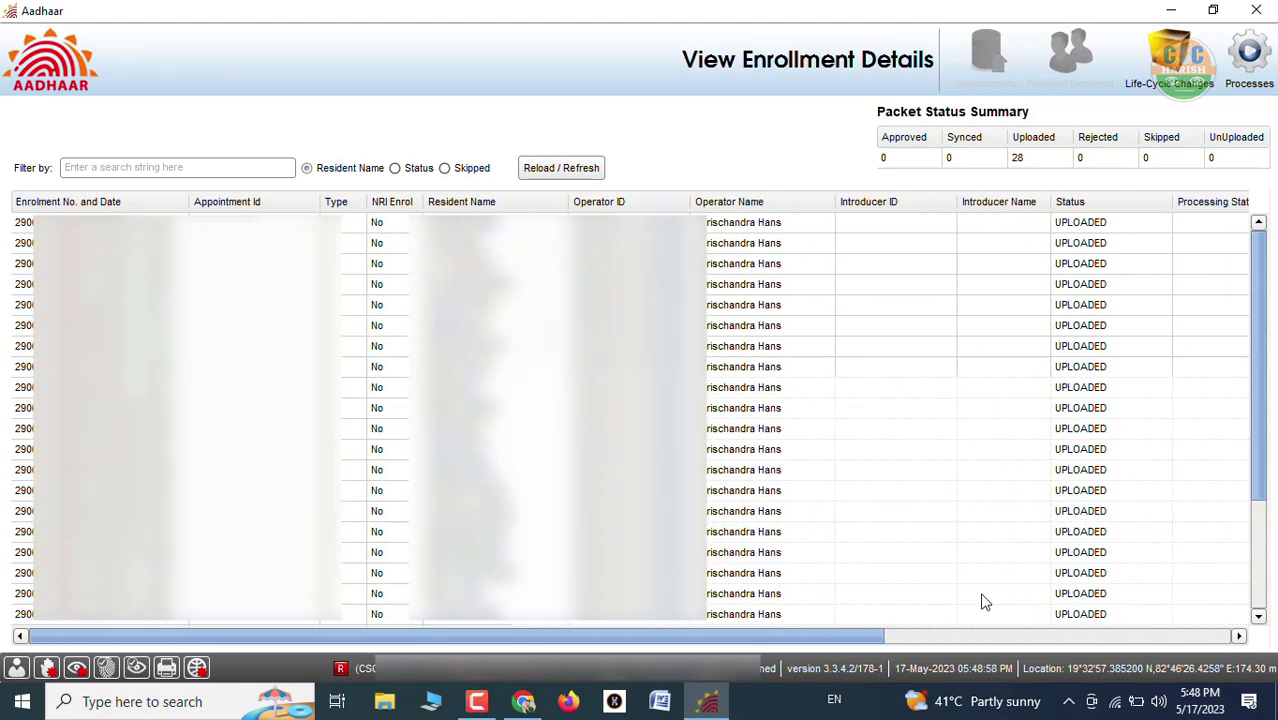
{"action": "left_click", "coordinate": [1170, 60]}
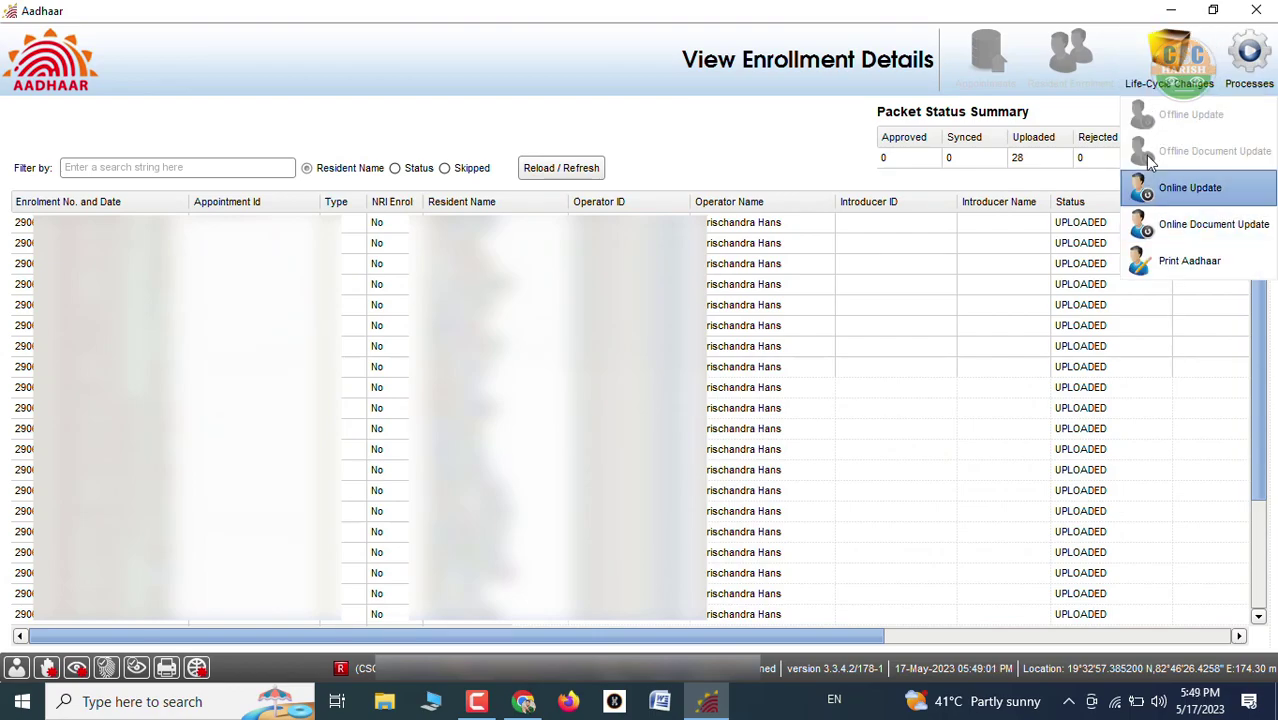
{"action": "left_click", "coordinate": [1042, 56]}
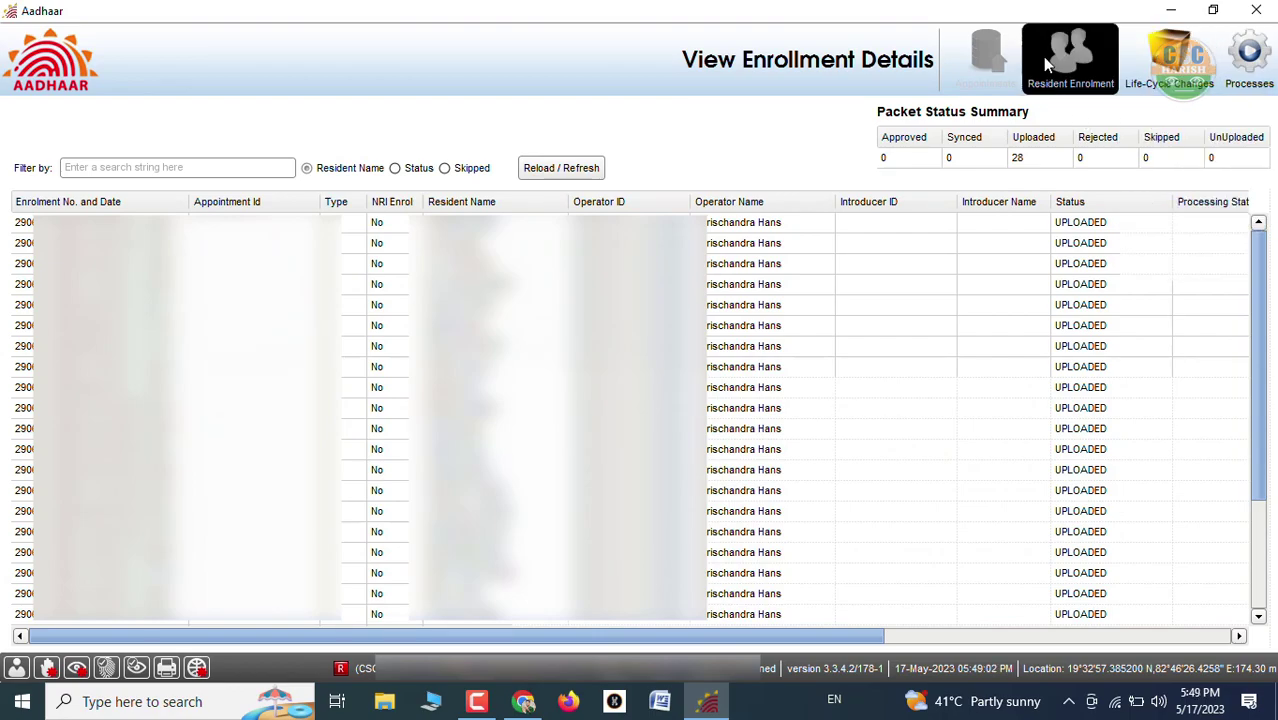
{"action": "left_click", "coordinate": [1232, 72]}
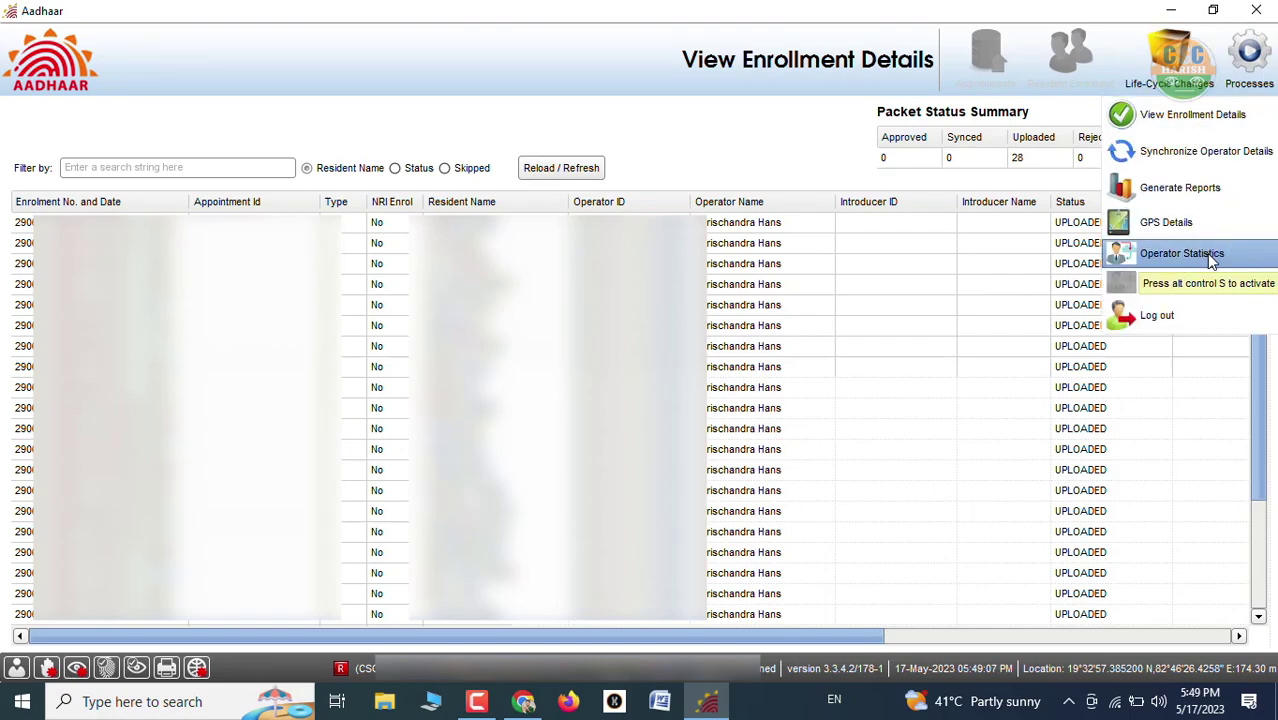
{"action": "left_click", "coordinate": [1059, 61]}
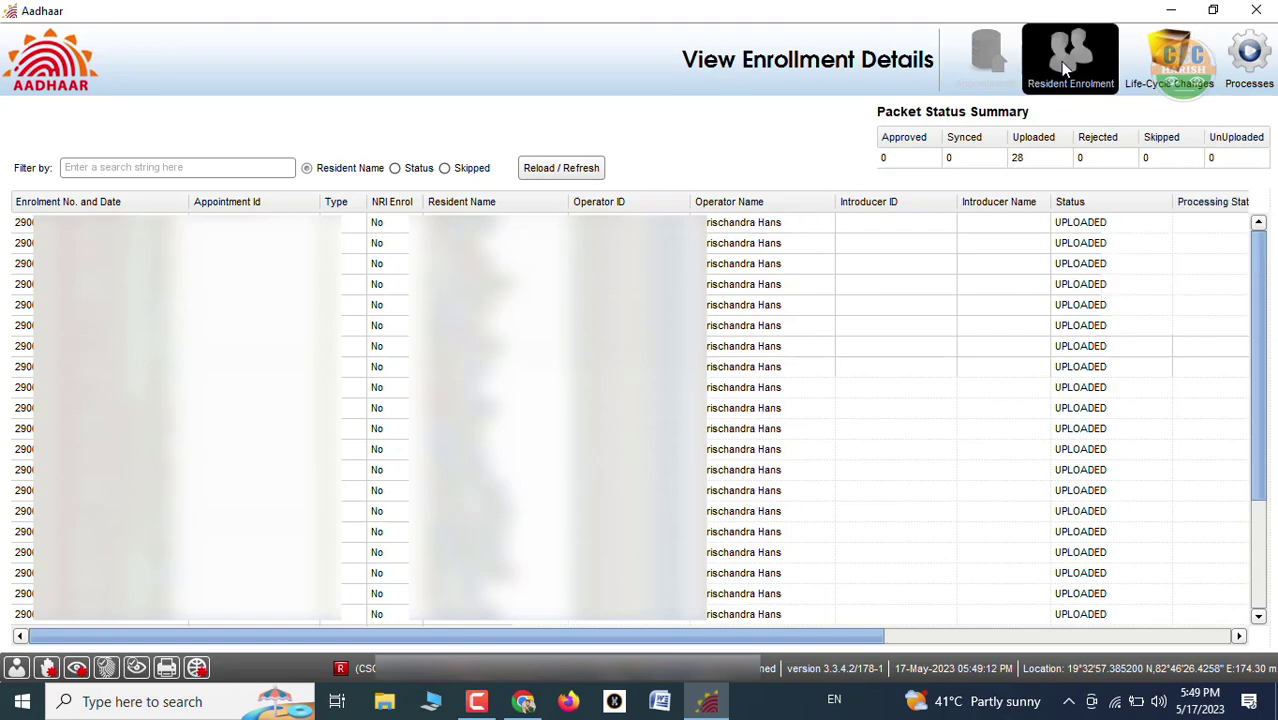
Step: Switch from the enrollment details back to a blank Online Update page
{"action": "left_click", "coordinate": [1128, 66]}
{"action": "left_click", "coordinate": [1183, 203]}
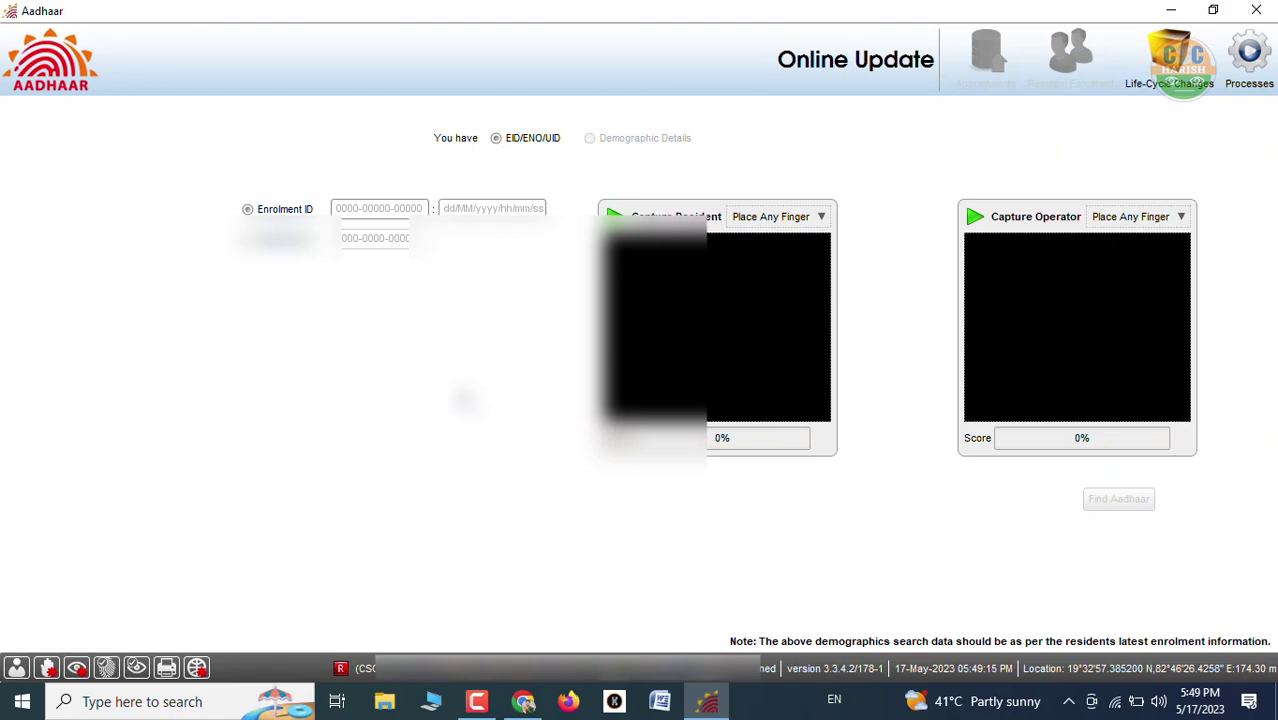
{"action": "left_click", "coordinate": [707, 701]}
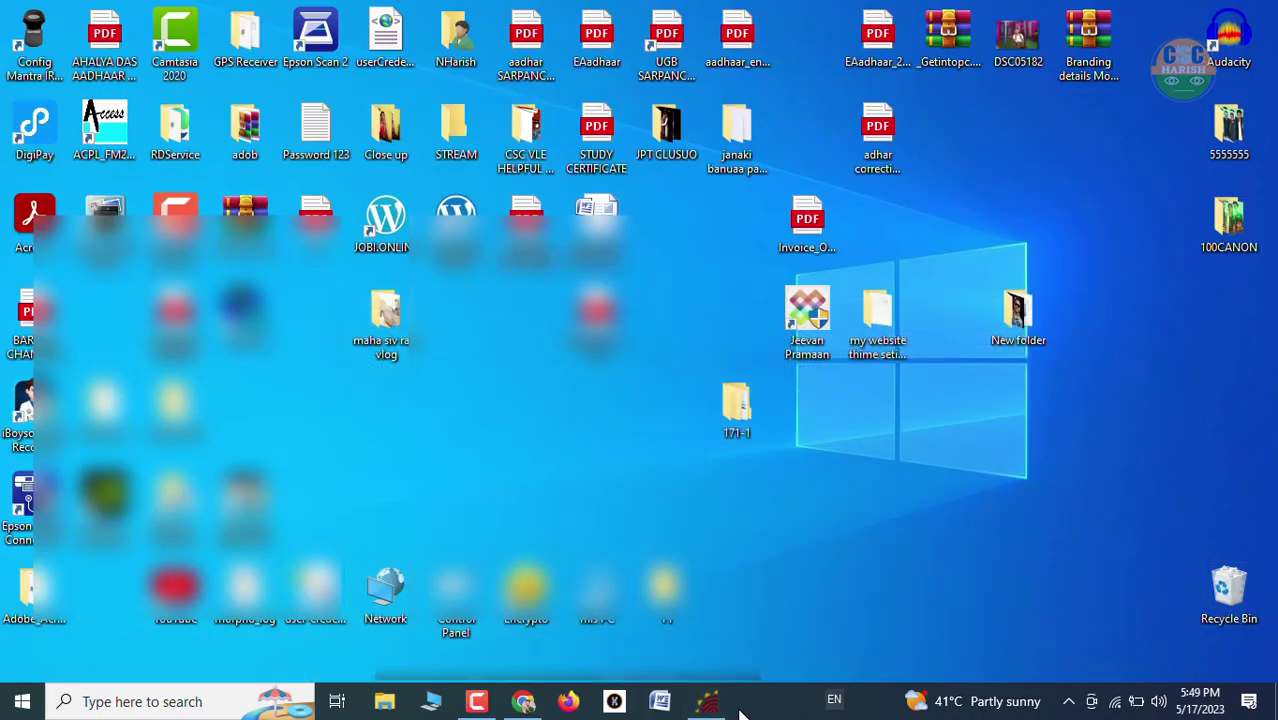
{"action": "left_click", "coordinate": [707, 701]}
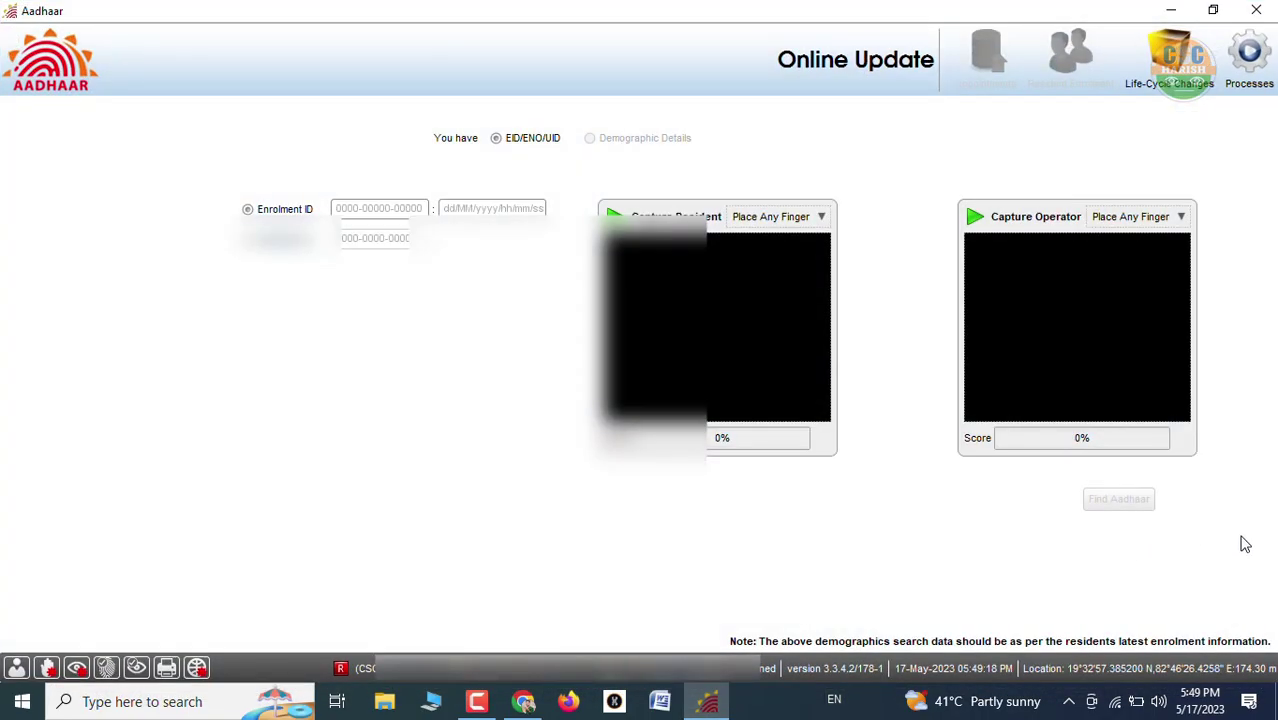
{"action": "left_click", "coordinate": [478, 702]}
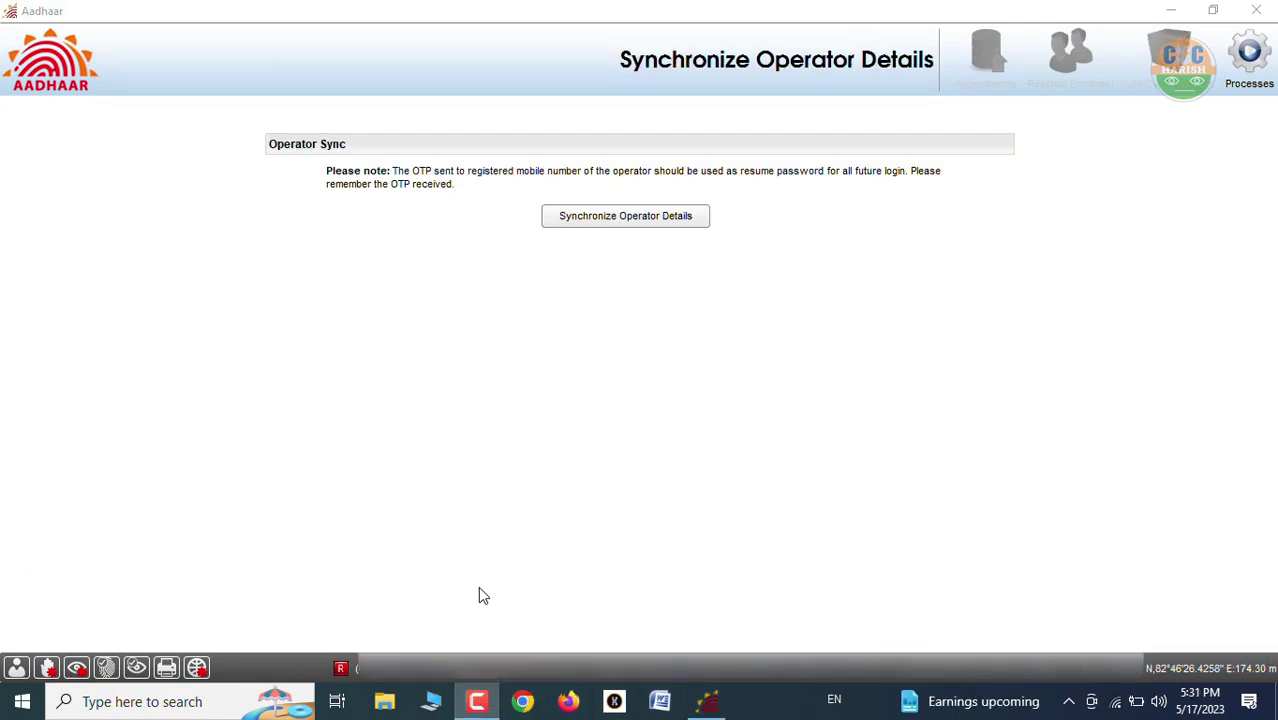
Step: Synchronize the operator details with the server and acknowledge the created online session
{"action": "left_click", "coordinate": [664, 226]}
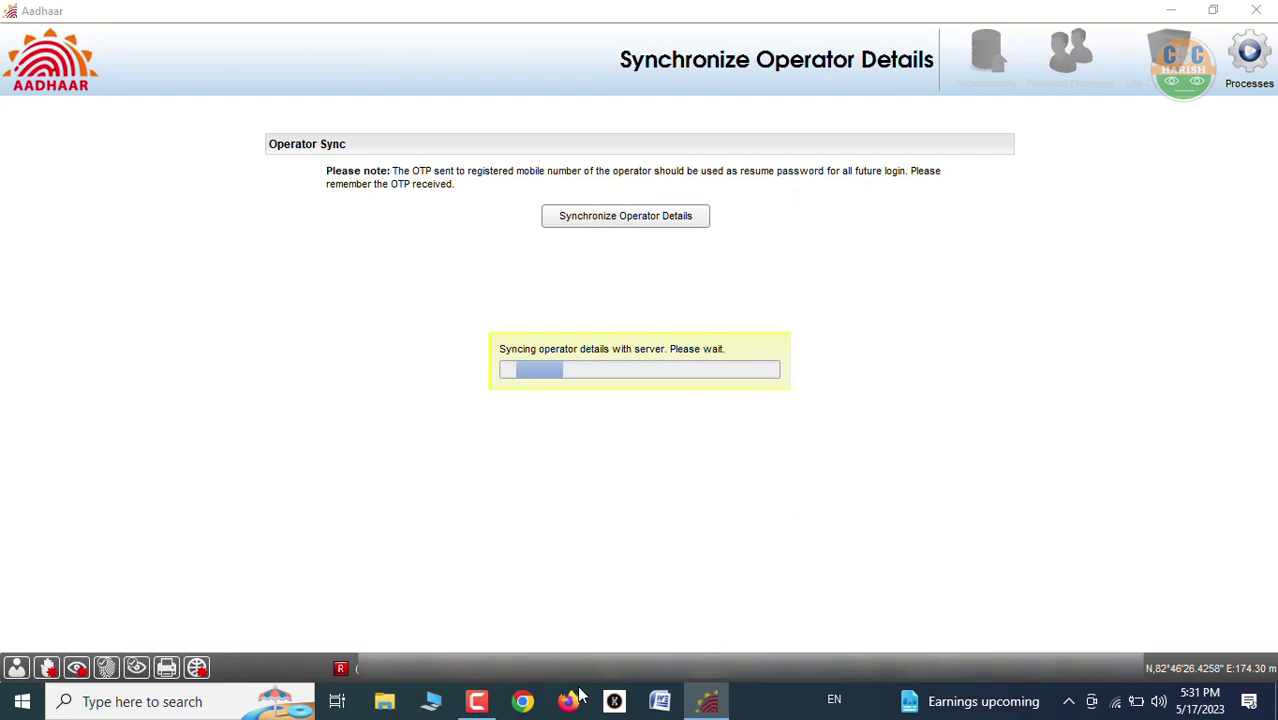
{"action": "left_click", "coordinate": [477, 701]}
{"action": "left_click", "coordinate": [1237, 632]}
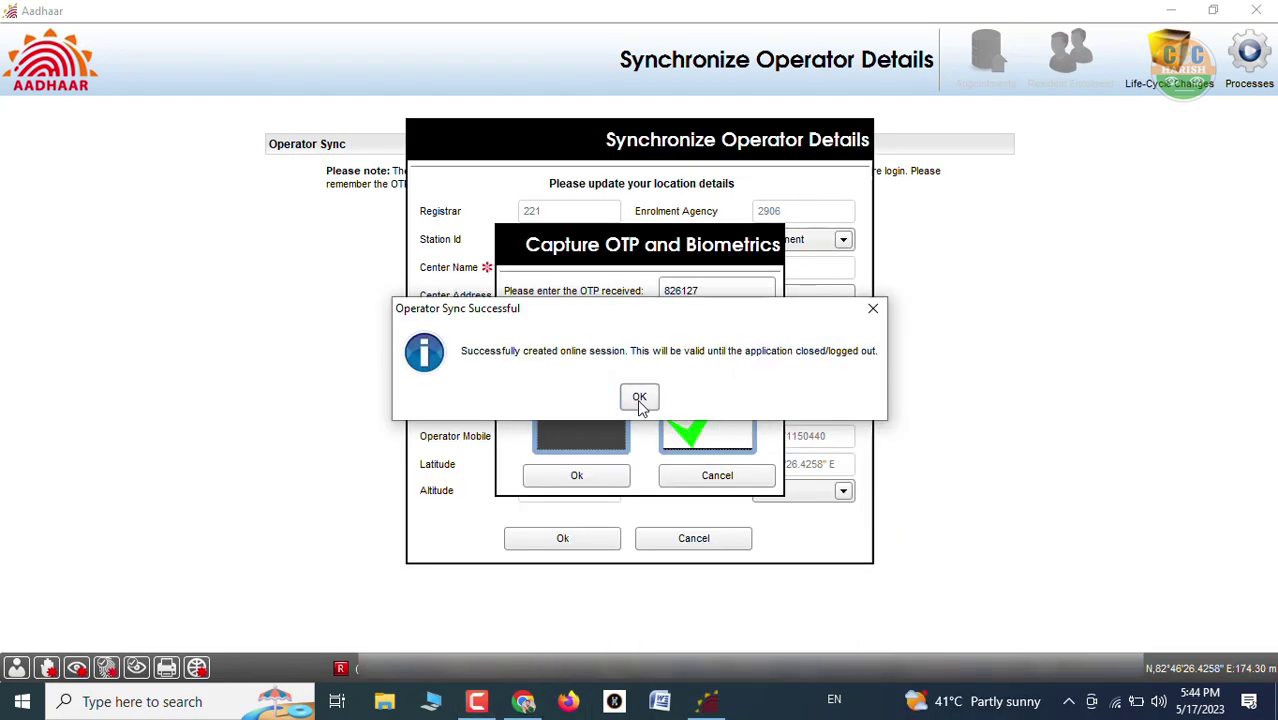
{"action": "left_click", "coordinate": [639, 398]}
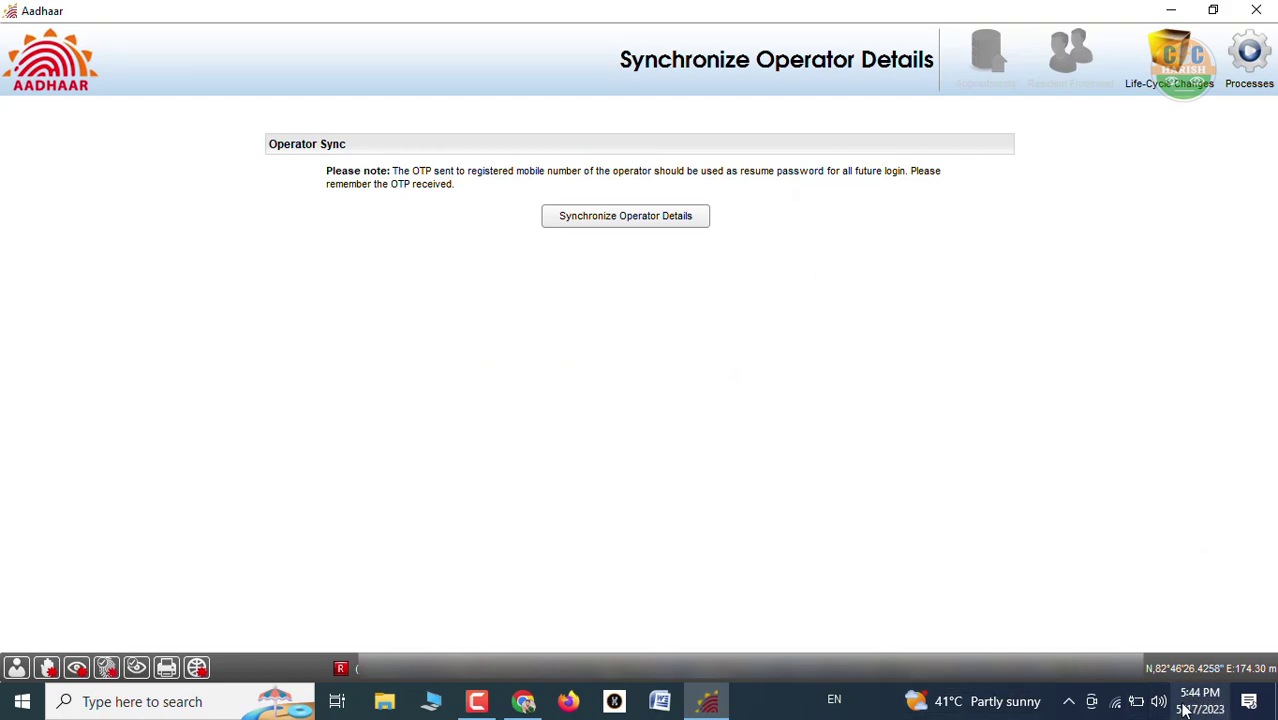
Step: Open an Online Update and capture the resident's iris using the Capture Any Iris method
{"action": "left_click", "coordinate": [1170, 58]}
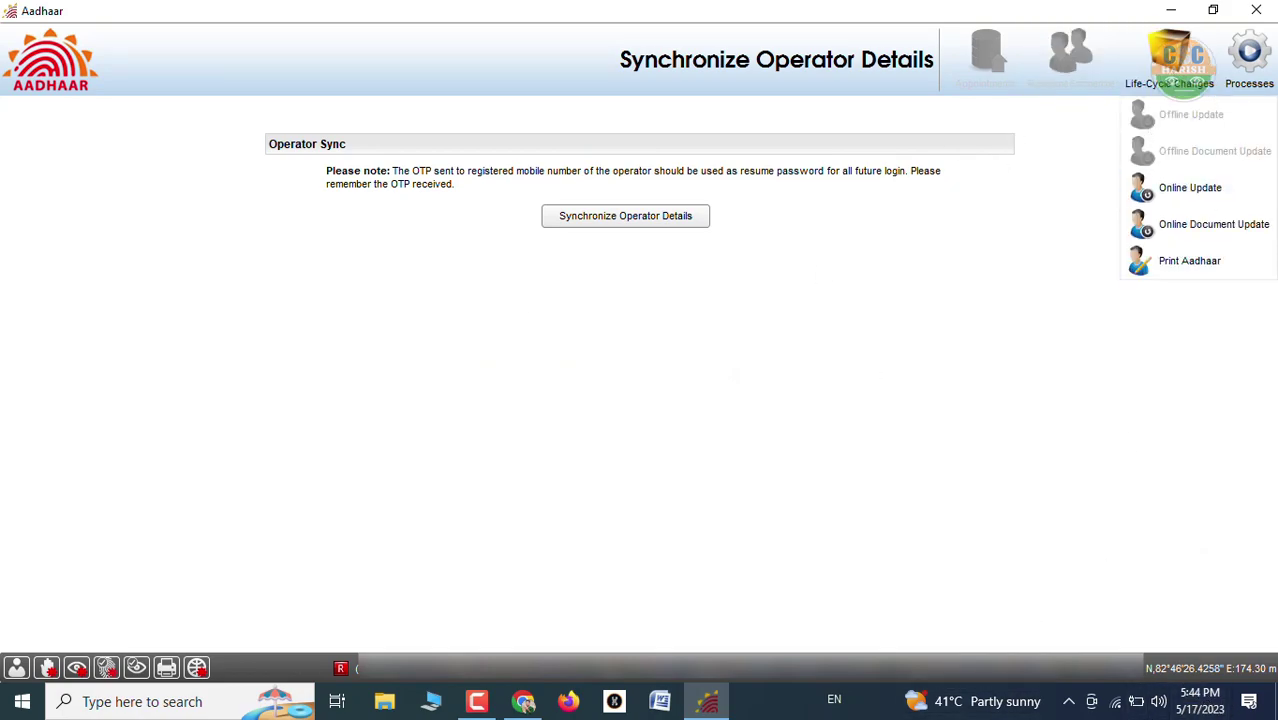
{"action": "left_click", "coordinate": [1202, 192]}
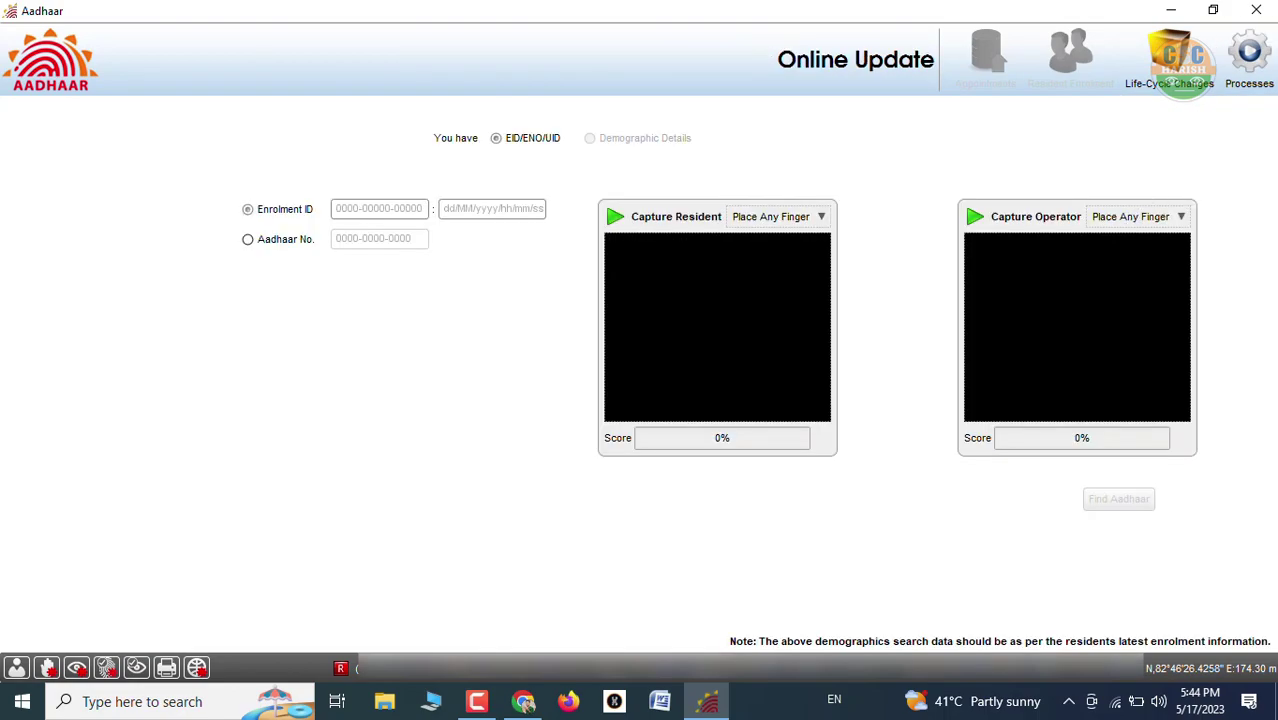
{"action": "left_click", "coordinate": [1249, 50]}
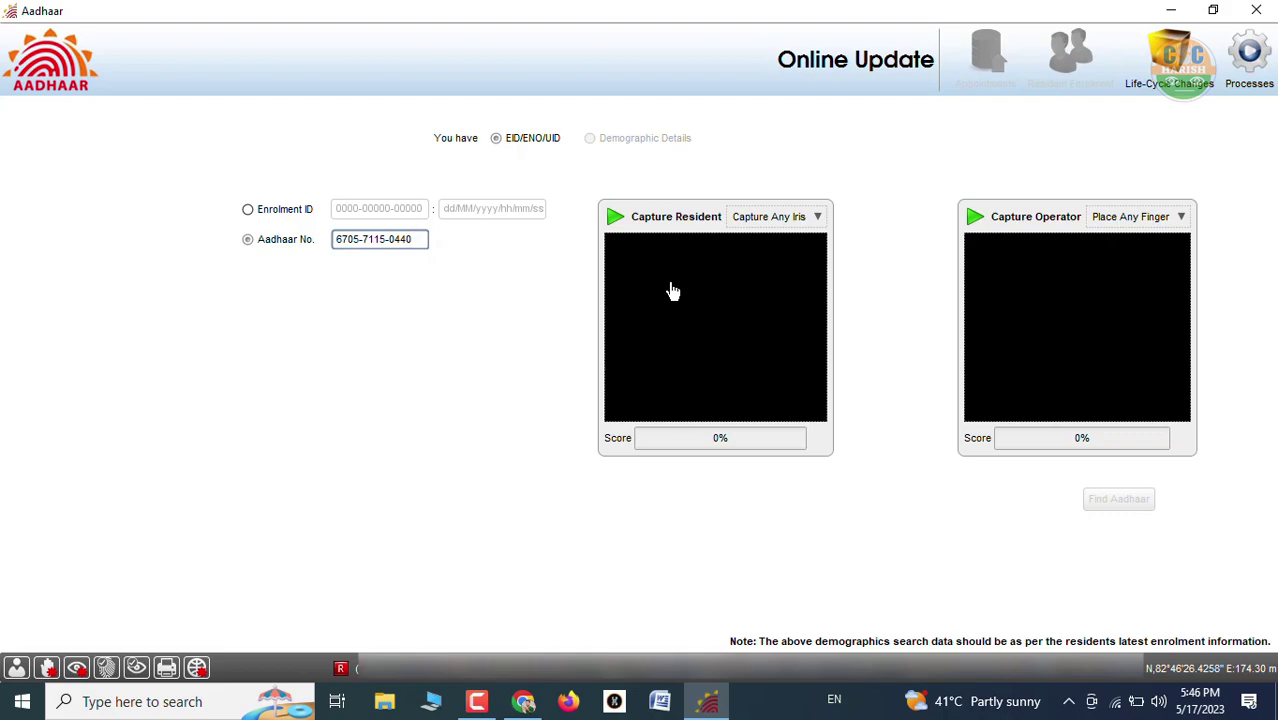
{"action": "left_click", "coordinate": [673, 290]}
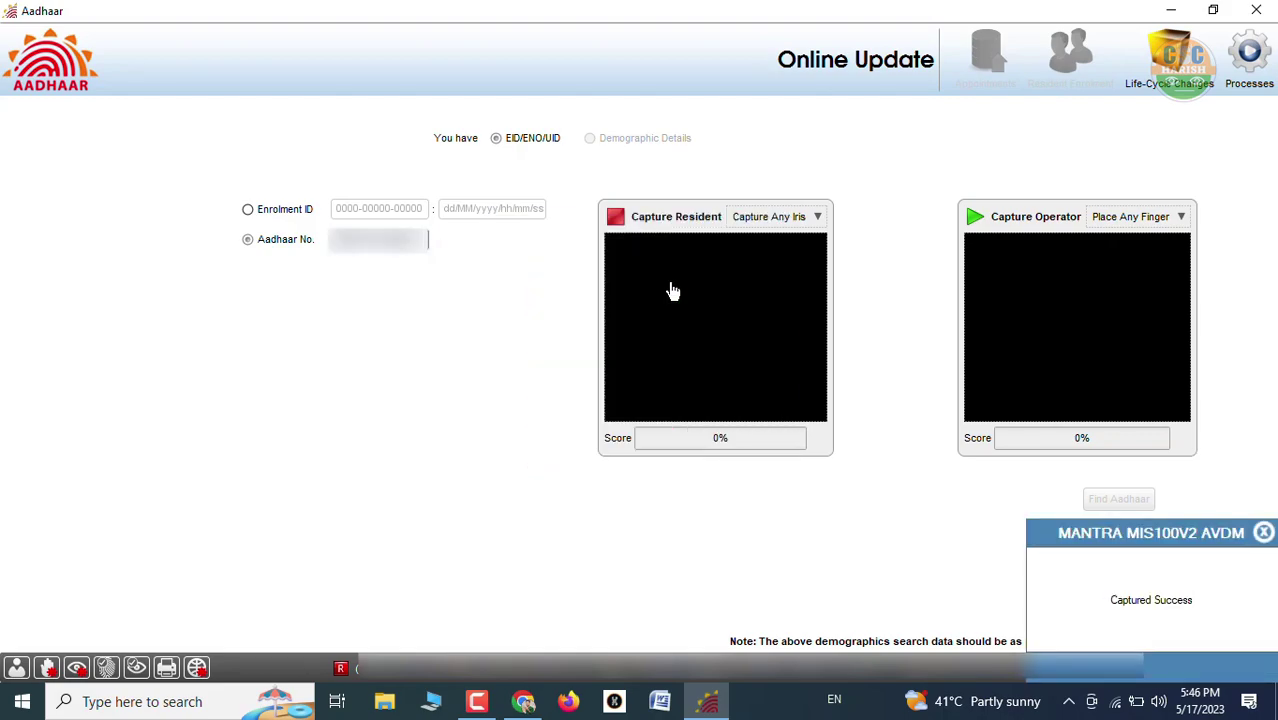
Step: Capture the operator's iris with Capture Any Iris and use Find Aadhaar to view the resident's demographic record
{"action": "left_click", "coordinate": [1118, 217]}
{"action": "left_click", "coordinate": [1118, 257]}
{"action": "left_click", "coordinate": [1015, 309]}
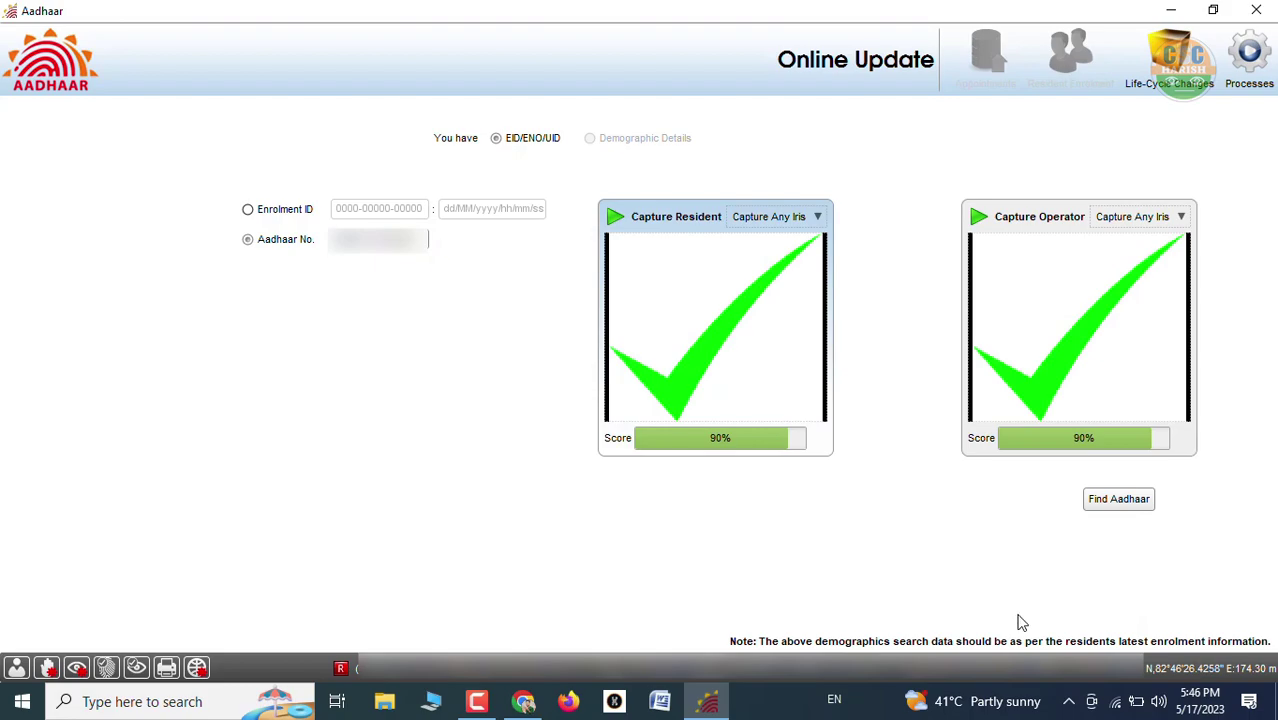
{"action": "left_click", "coordinate": [1110, 505]}
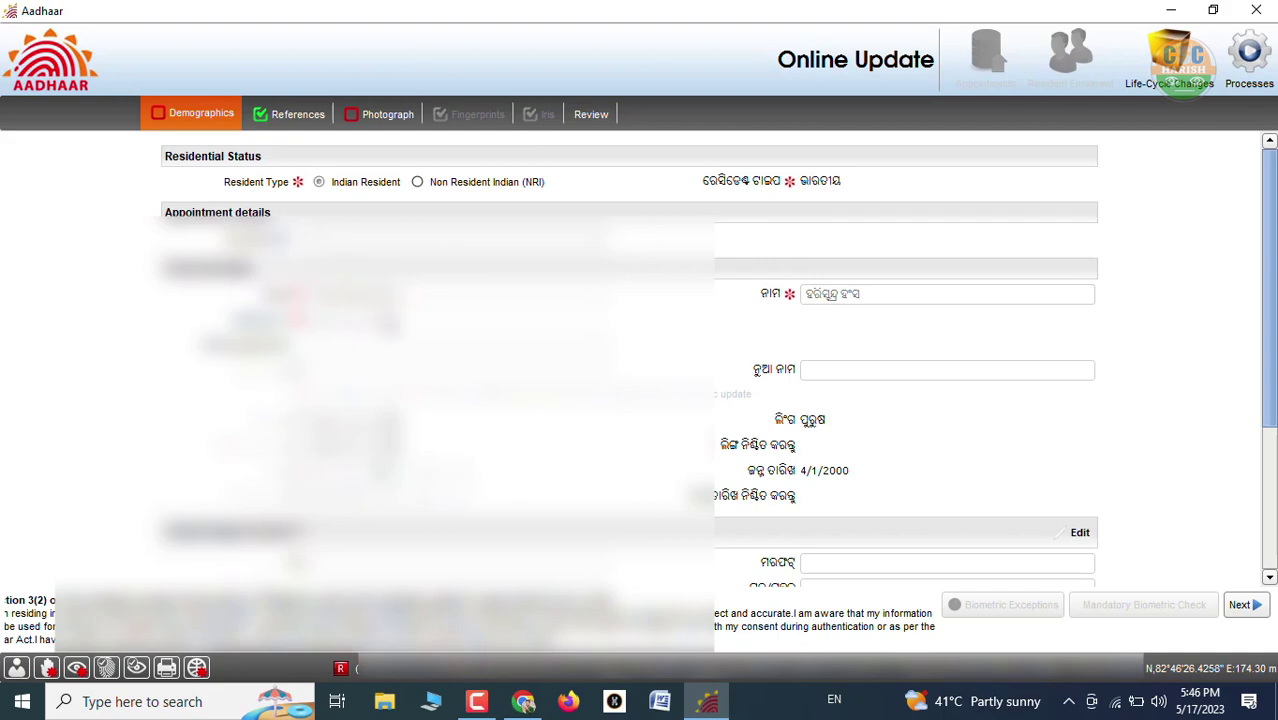
{"action": "scroll", "coordinate": [320, 380], "scroll_direction": "down", "scroll_amount": 1}
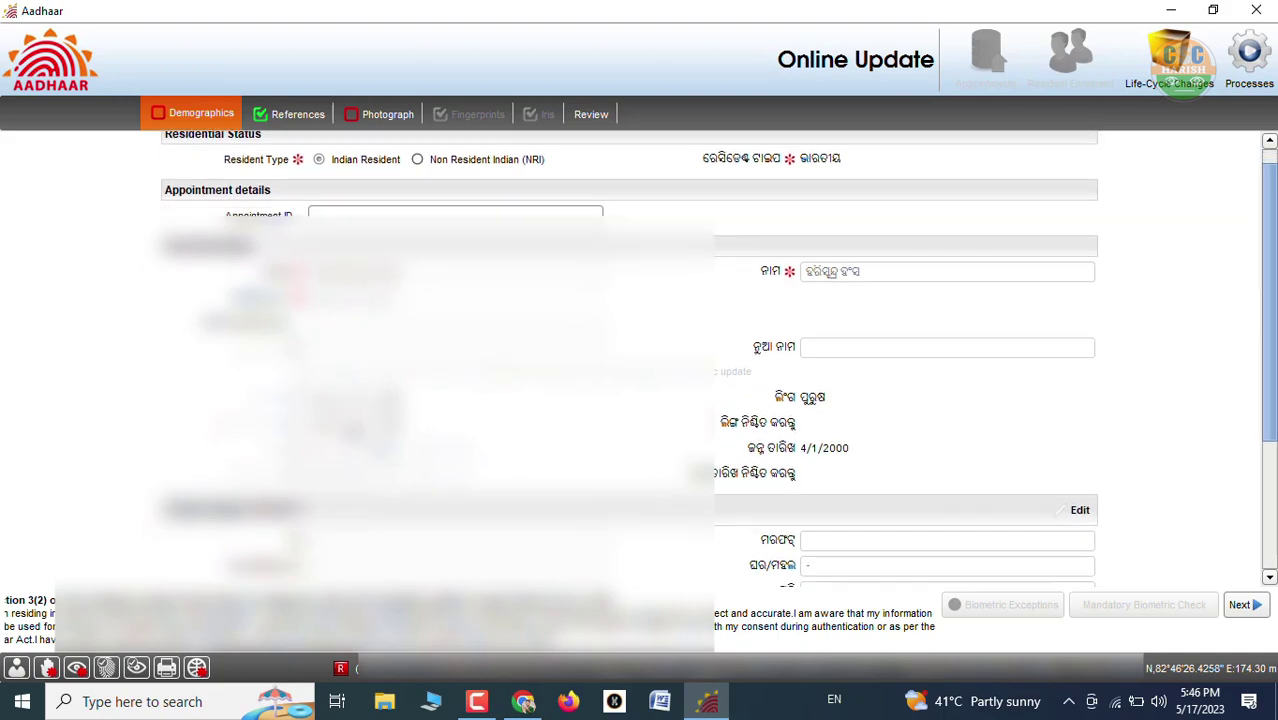
{"action": "scroll", "coordinate": [717, 362], "scroll_direction": "down", "scroll_amount": 3}
{"action": "scroll", "coordinate": [716, 365], "scroll_direction": "up", "scroll_amount": 1}
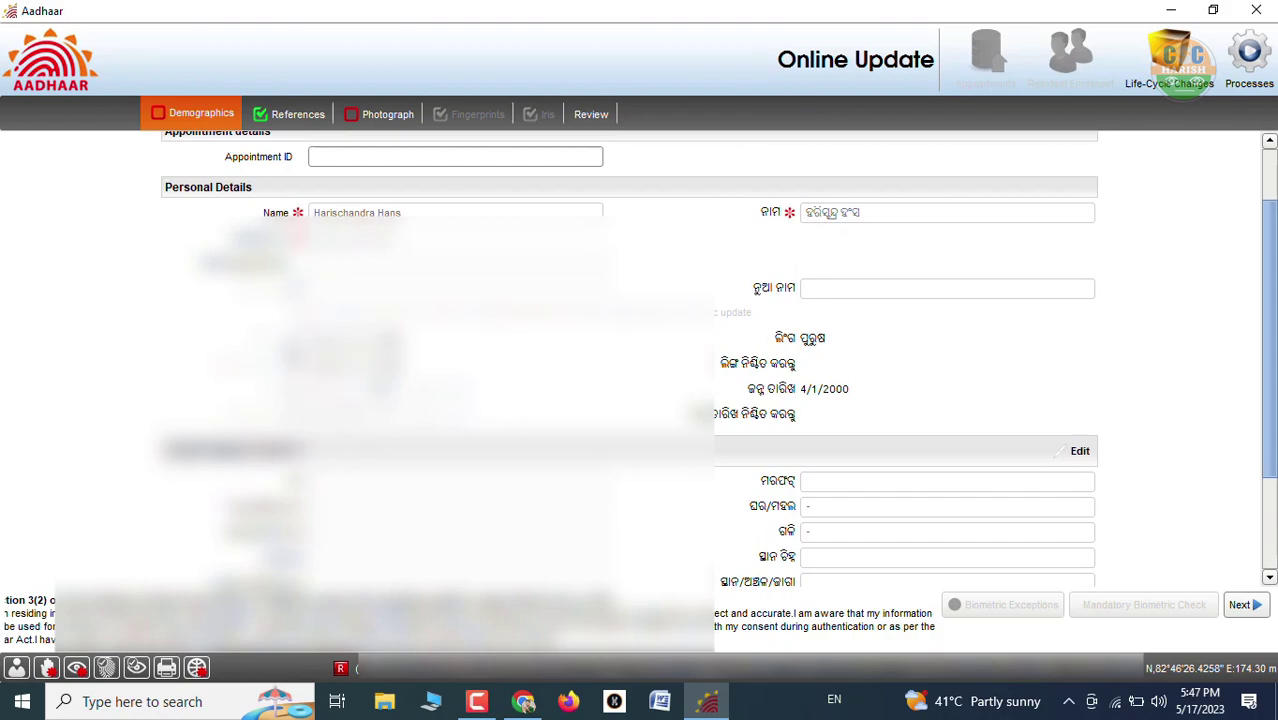
Step: Examine the resident's retrieved demographic record, from residential status and personal details through to the address fields
{"action": "scroll", "coordinate": [717, 365], "scroll_direction": "down", "scroll_amount": 3}
{"action": "scroll", "coordinate": [340, 395], "scroll_direction": "down", "scroll_amount": 2}
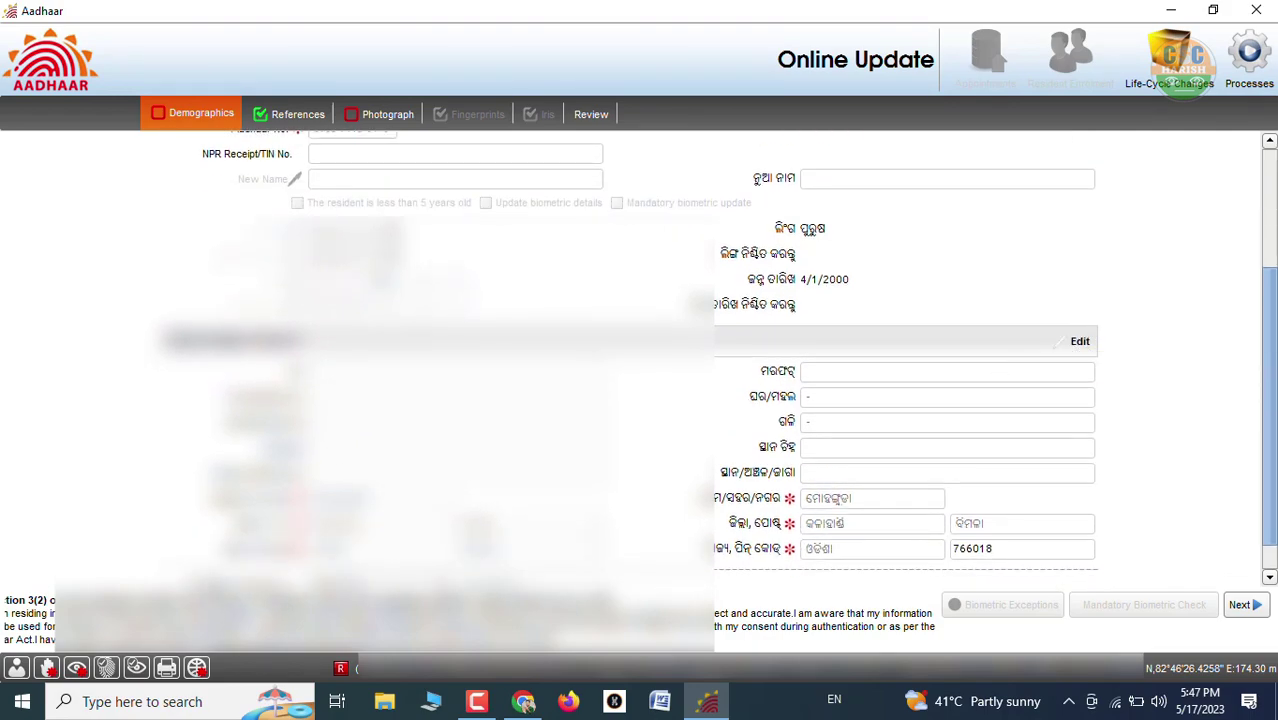
{"action": "scroll", "coordinate": [255, 575], "scroll_direction": "down", "scroll_amount": 2}
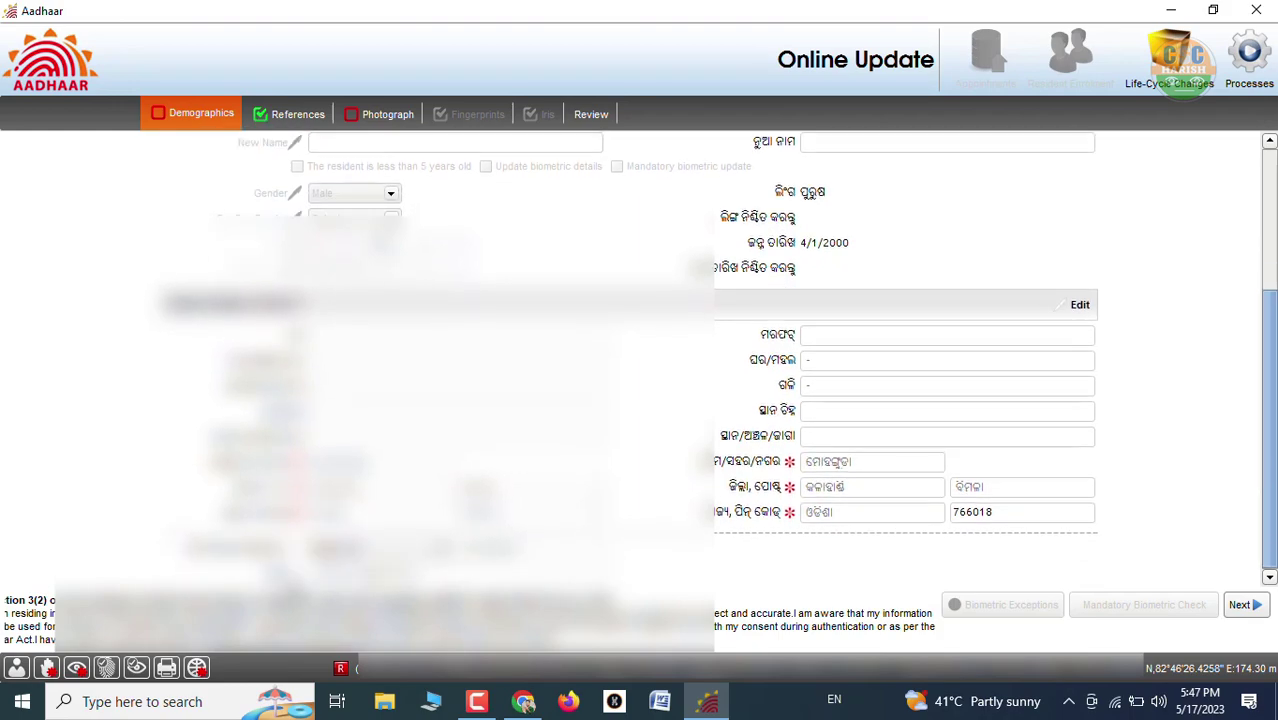
{"action": "scroll", "coordinate": [640, 350], "scroll_direction": "down", "scroll_amount": 1}
{"action": "scroll", "coordinate": [640, 350], "scroll_direction": "up", "scroll_amount": 1}
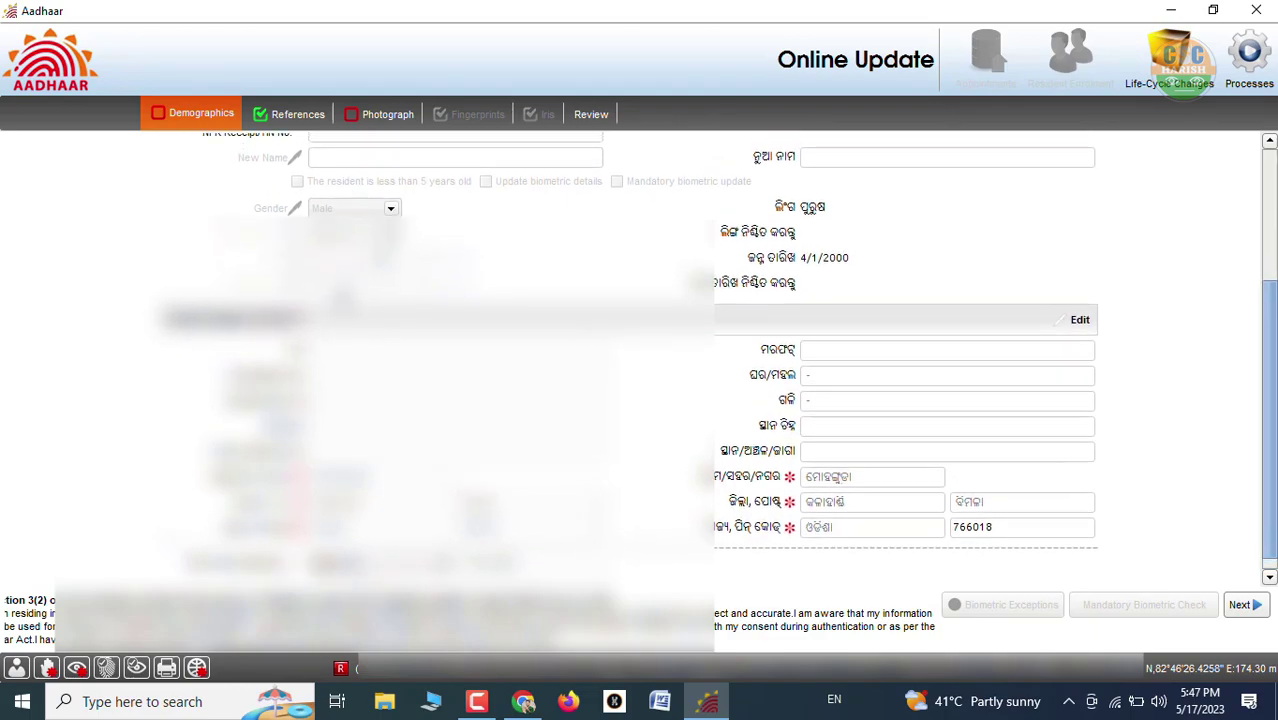
{"action": "scroll", "coordinate": [640, 350], "scroll_direction": "up", "scroll_amount": 3}
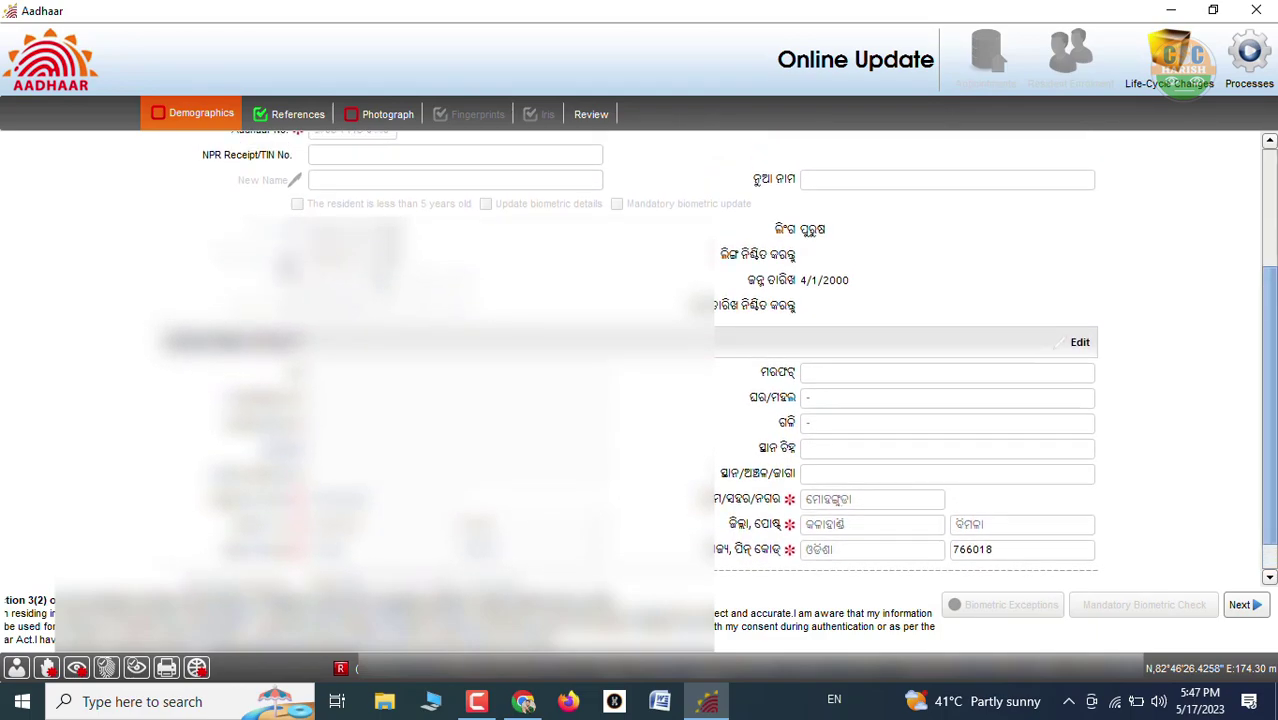
{"action": "scroll", "coordinate": [410, 392], "scroll_direction": "up", "scroll_amount": 5}
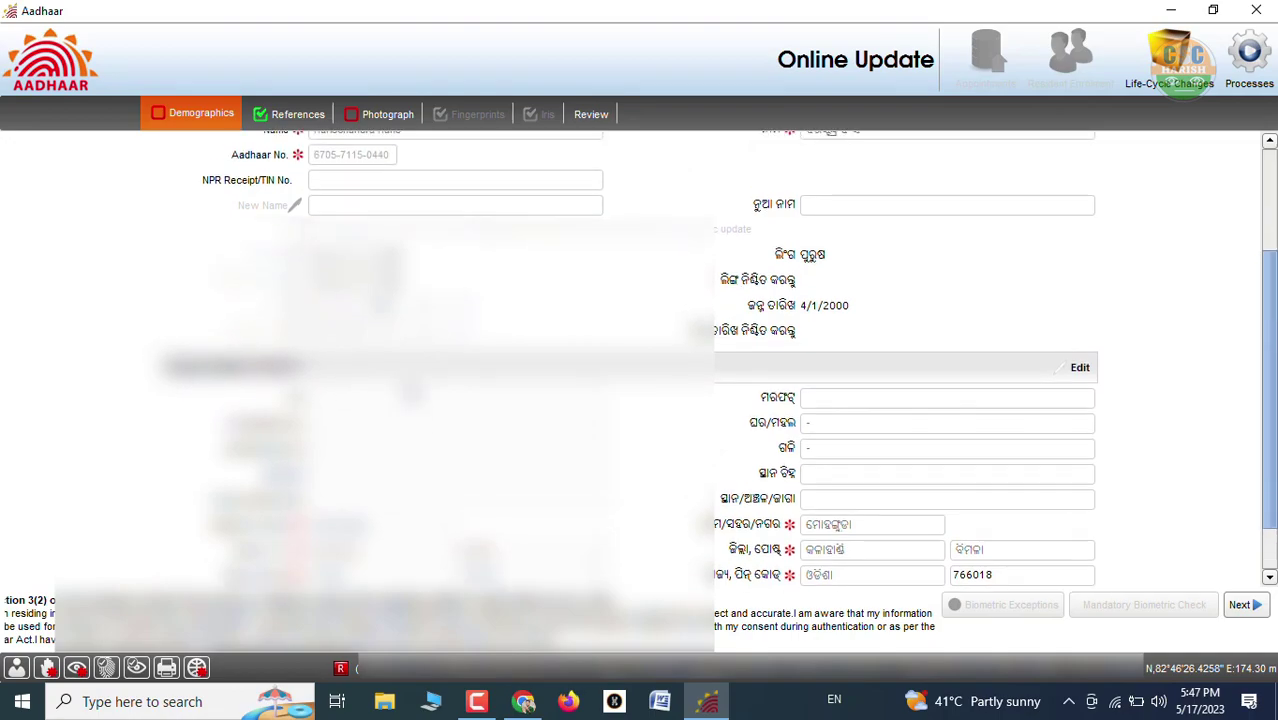
{"action": "scroll", "coordinate": [410, 392], "scroll_direction": "up", "scroll_amount": 15}
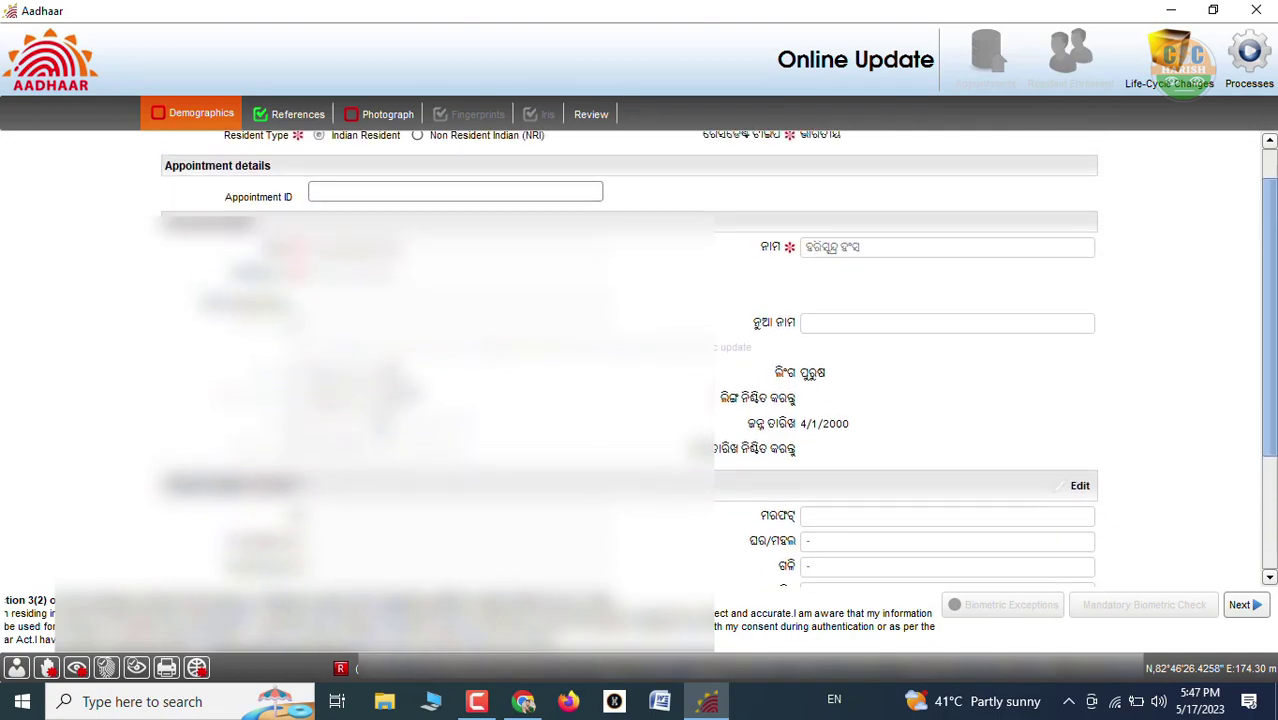
{"action": "scroll", "coordinate": [410, 392], "scroll_direction": "up", "scroll_amount": 2}
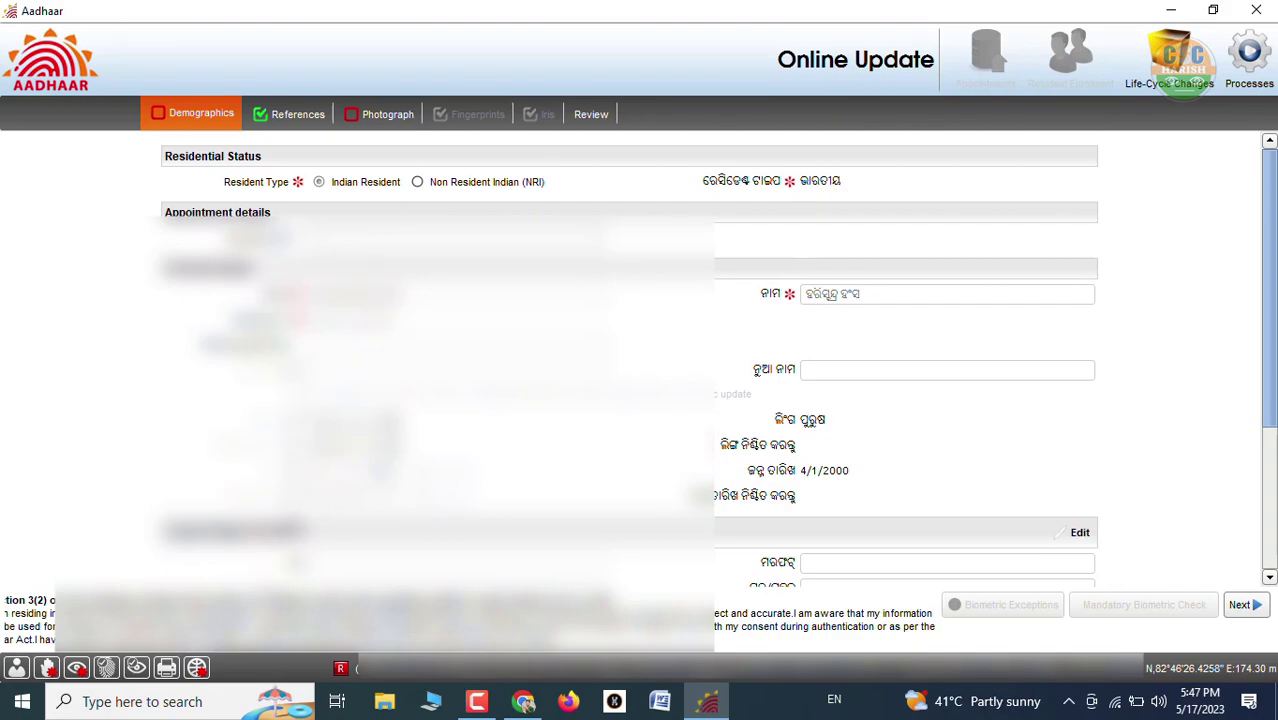
Step: Look through the update's References, Photograph and Review pages and return to the Demographics page
{"action": "left_click", "coordinate": [1241, 606]}
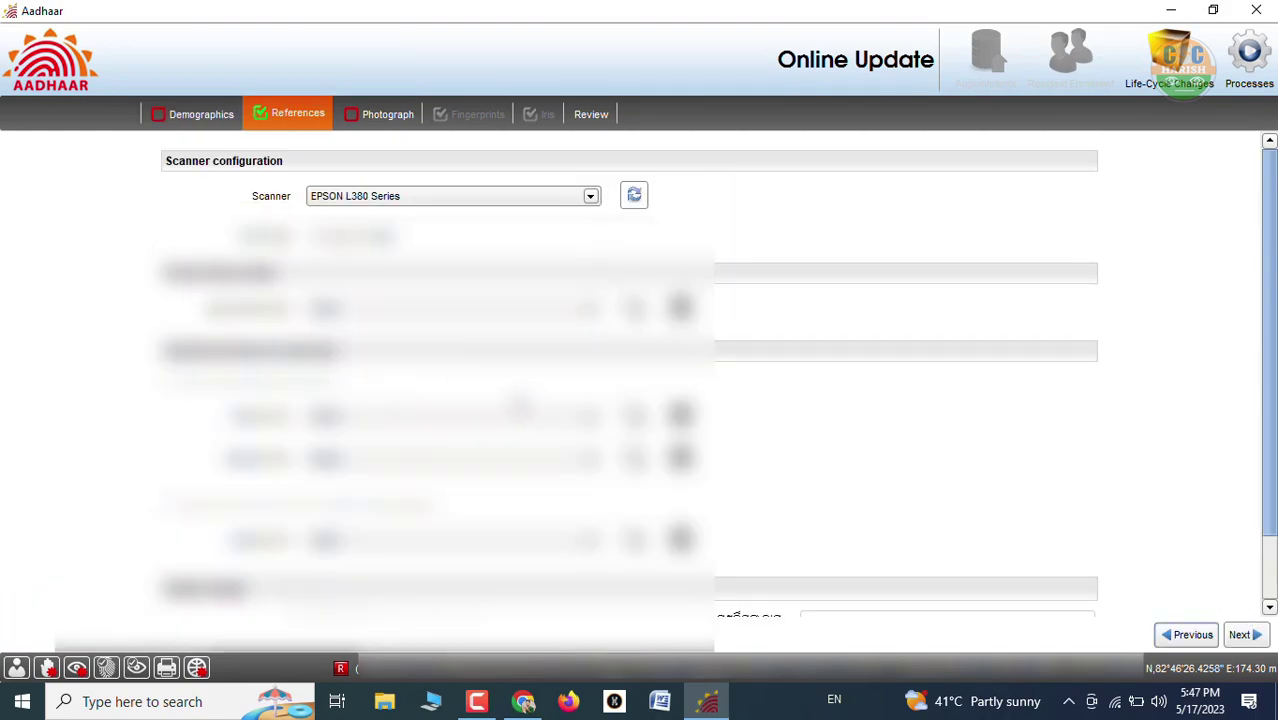
{"action": "left_click", "coordinate": [1240, 636]}
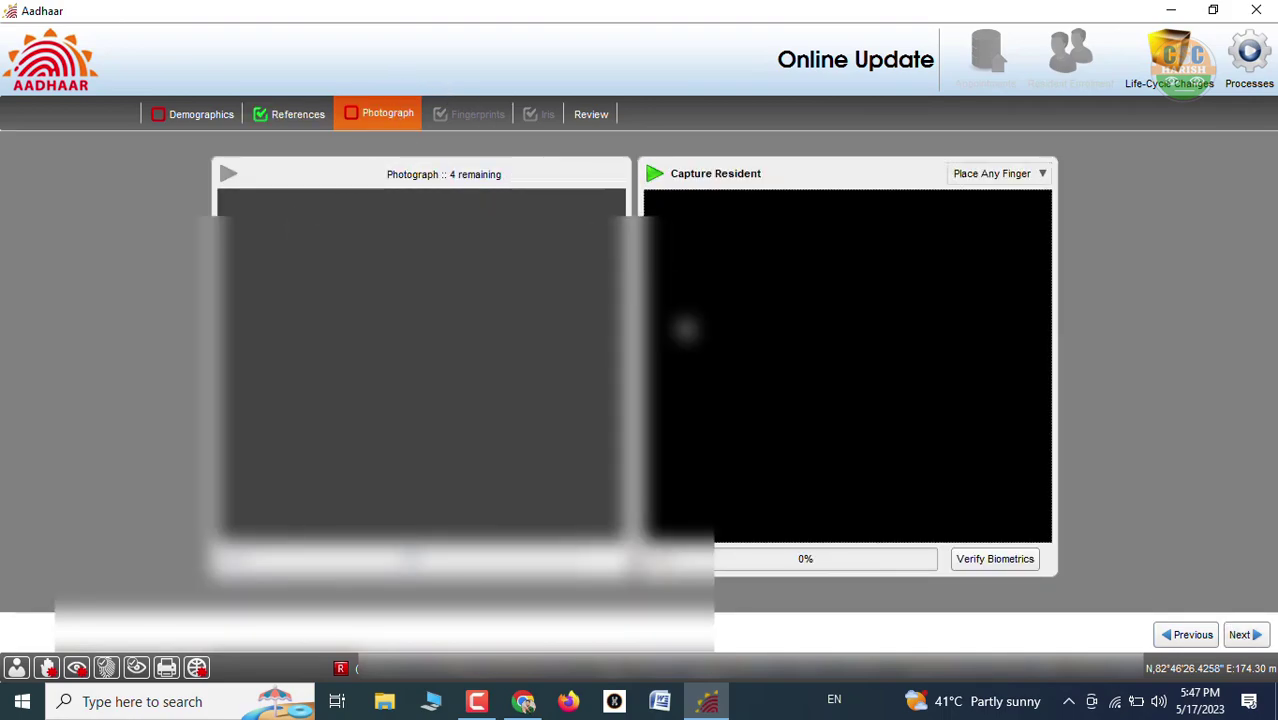
{"action": "left_click", "coordinate": [1243, 637]}
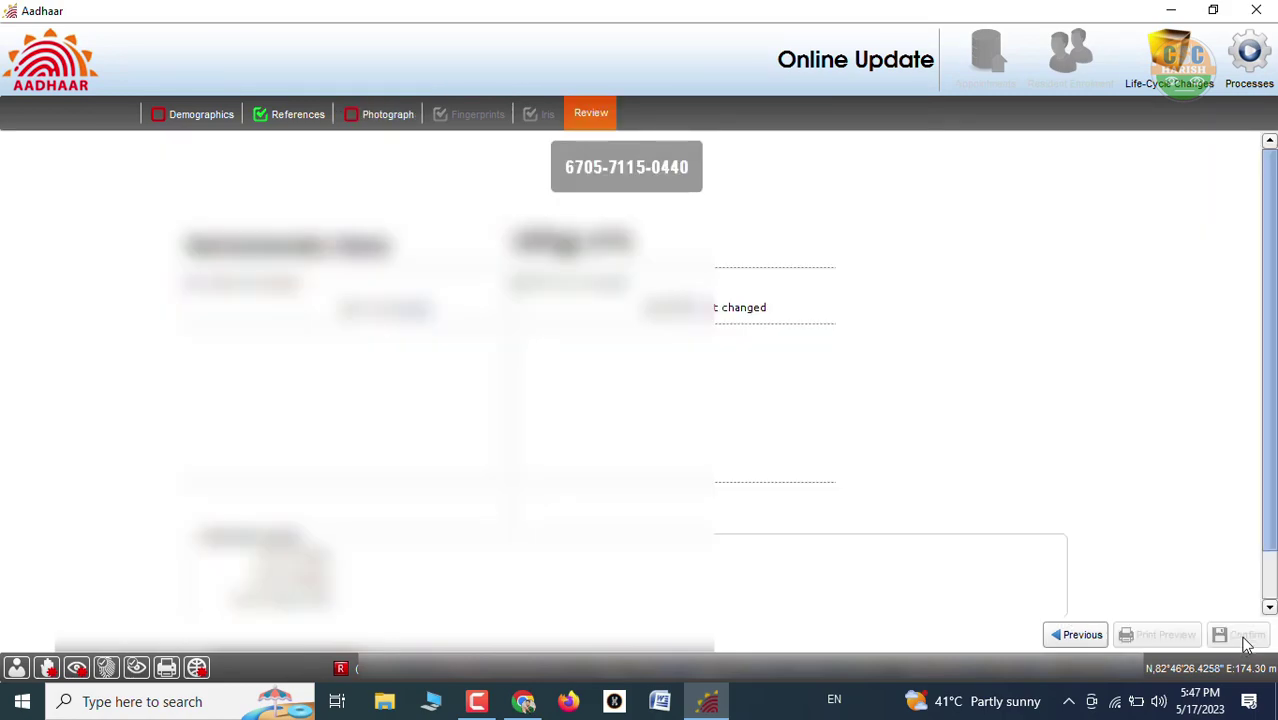
{"action": "left_click", "coordinate": [1080, 637]}
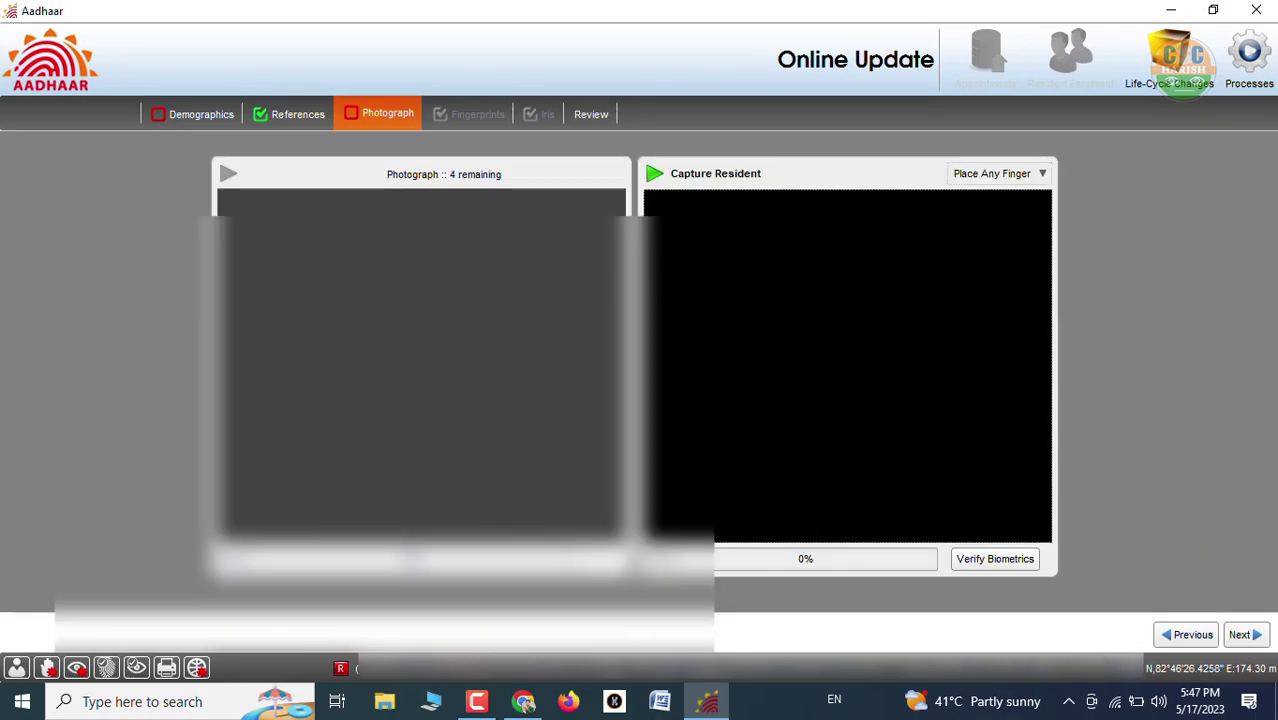
{"action": "left_click", "coordinate": [1182, 635]}
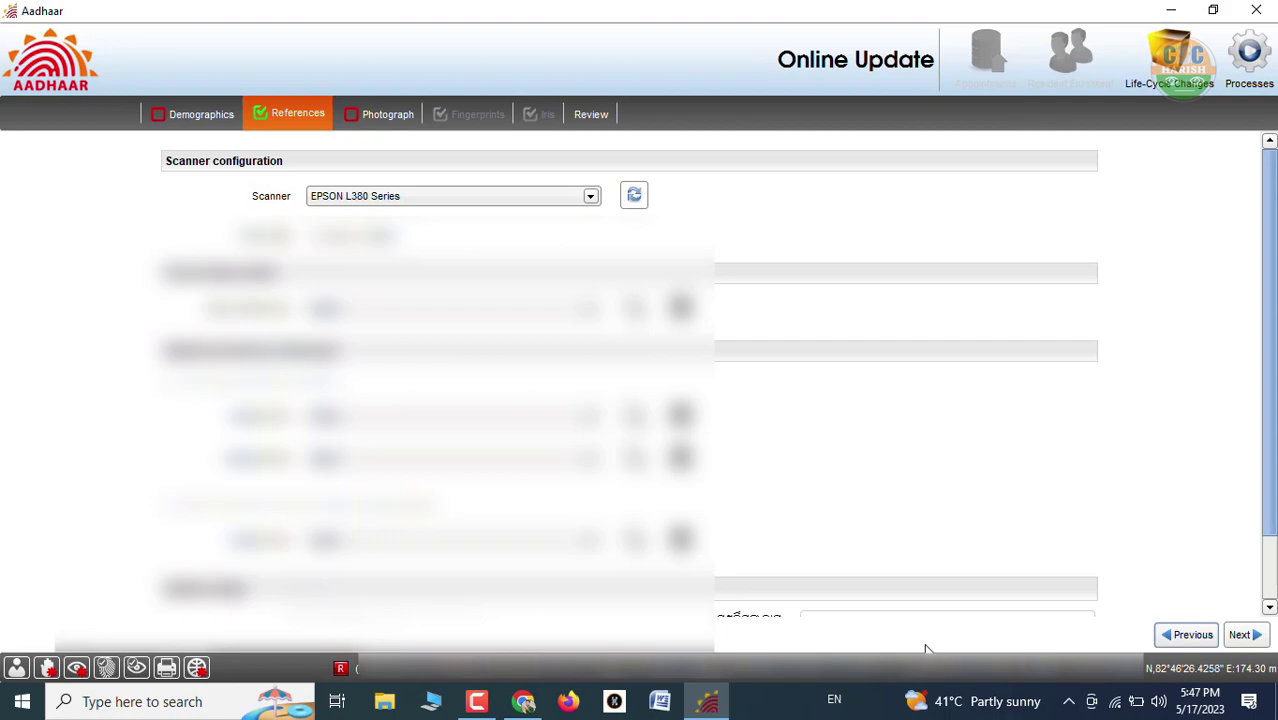
{"action": "left_click", "coordinate": [1186, 636]}
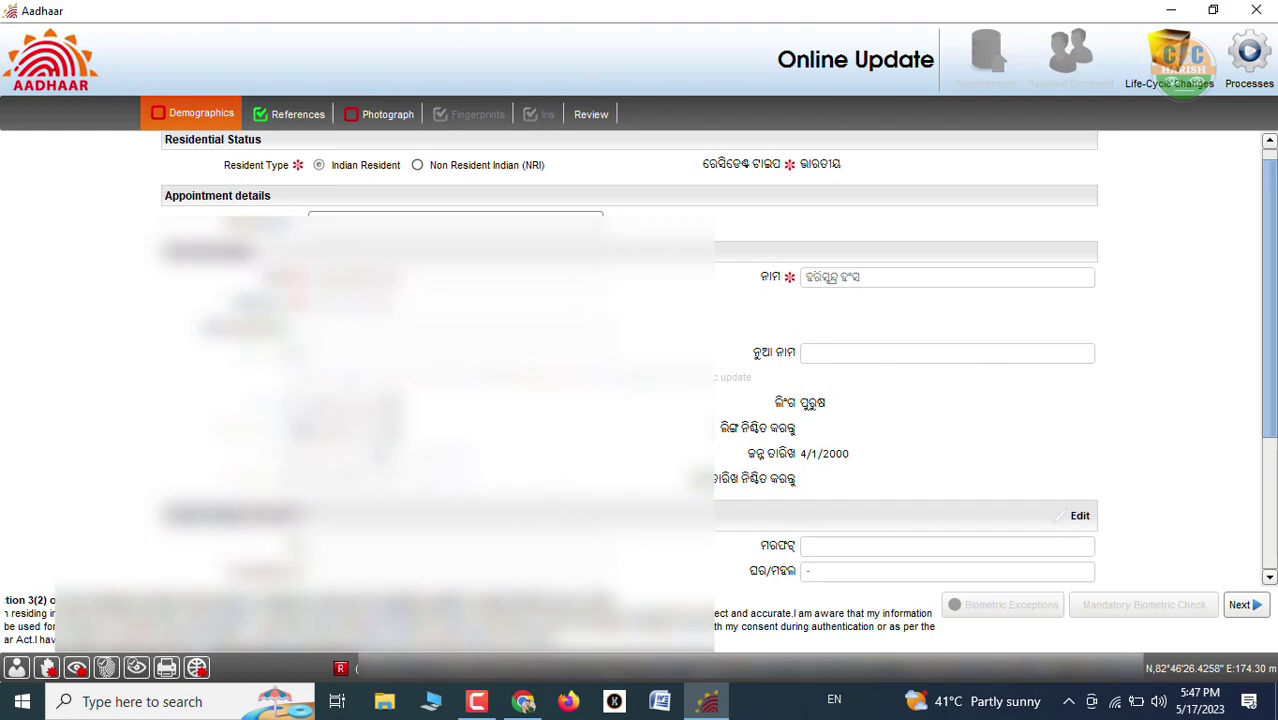
Step: Recheck the appointment, personal and address details on the resident's Demographics page
{"action": "scroll", "coordinate": [375, 571], "scroll_direction": "down", "scroll_amount": 1}
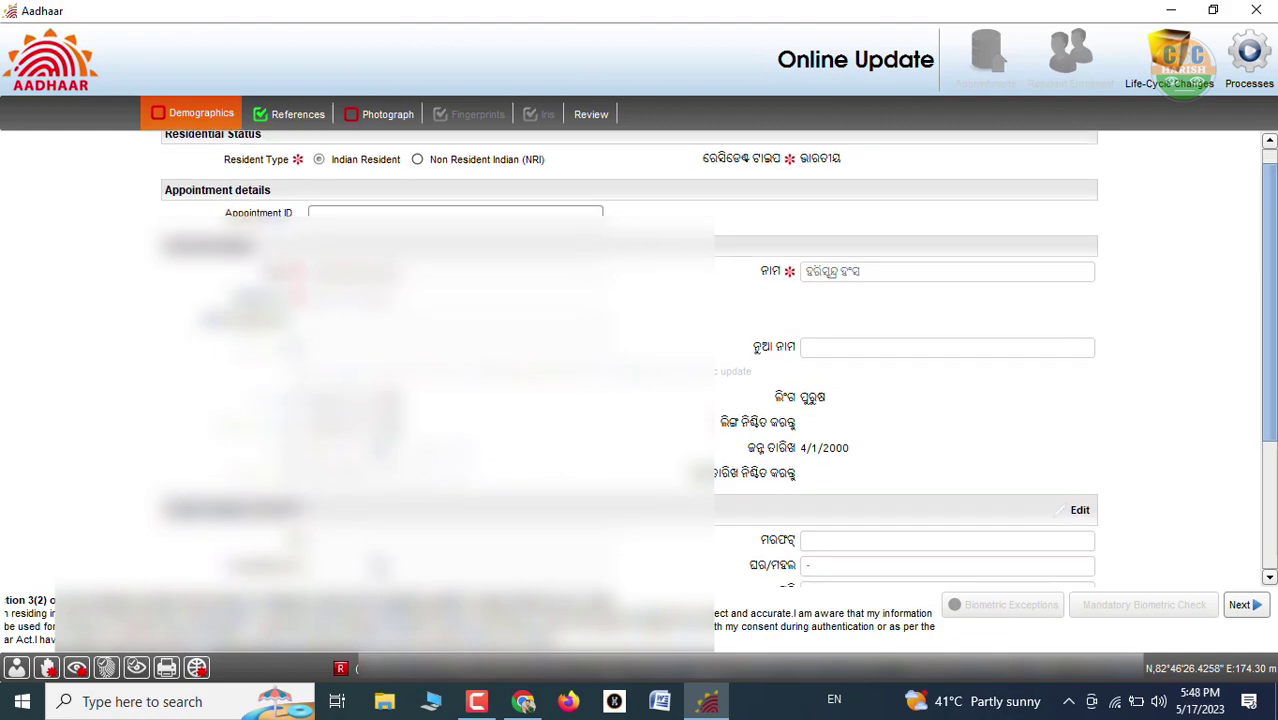
{"action": "scroll", "coordinate": [378, 567], "scroll_direction": "down", "scroll_amount": 4}
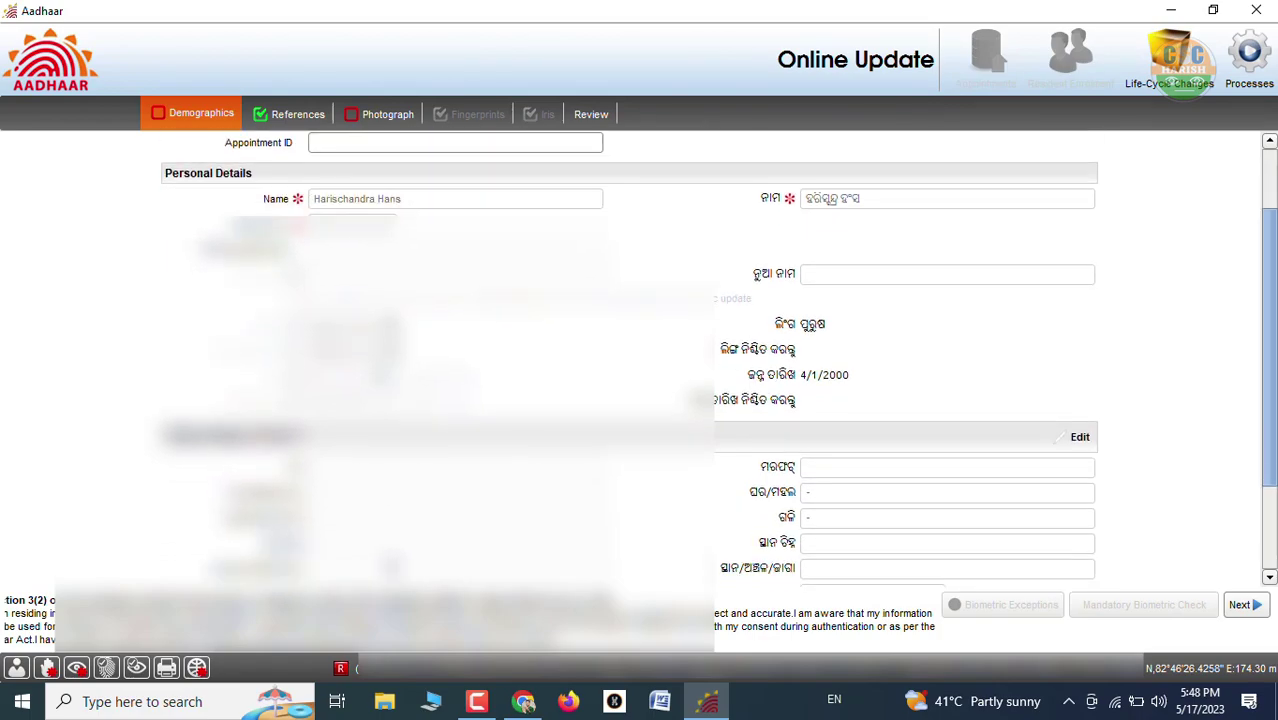
{"action": "scroll", "coordinate": [378, 567], "scroll_direction": "up", "scroll_amount": 4}
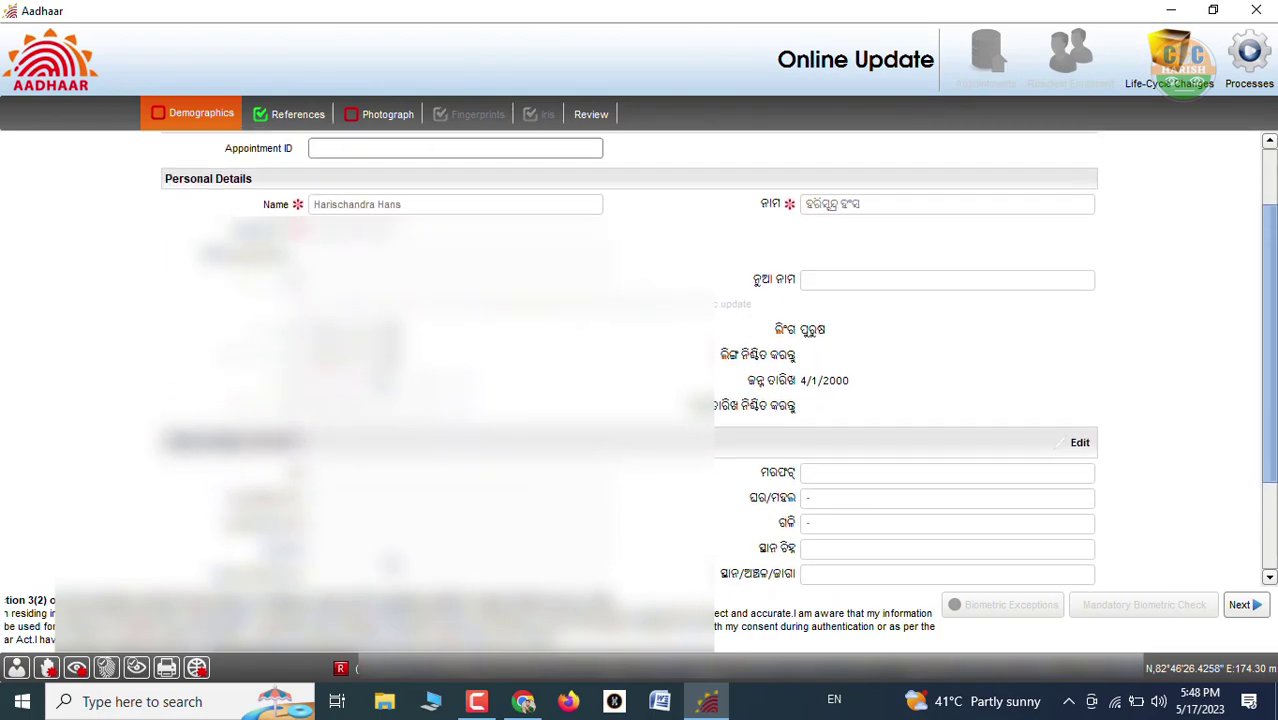
{"action": "scroll", "coordinate": [716, 359], "scroll_direction": "up", "scroll_amount": 2}
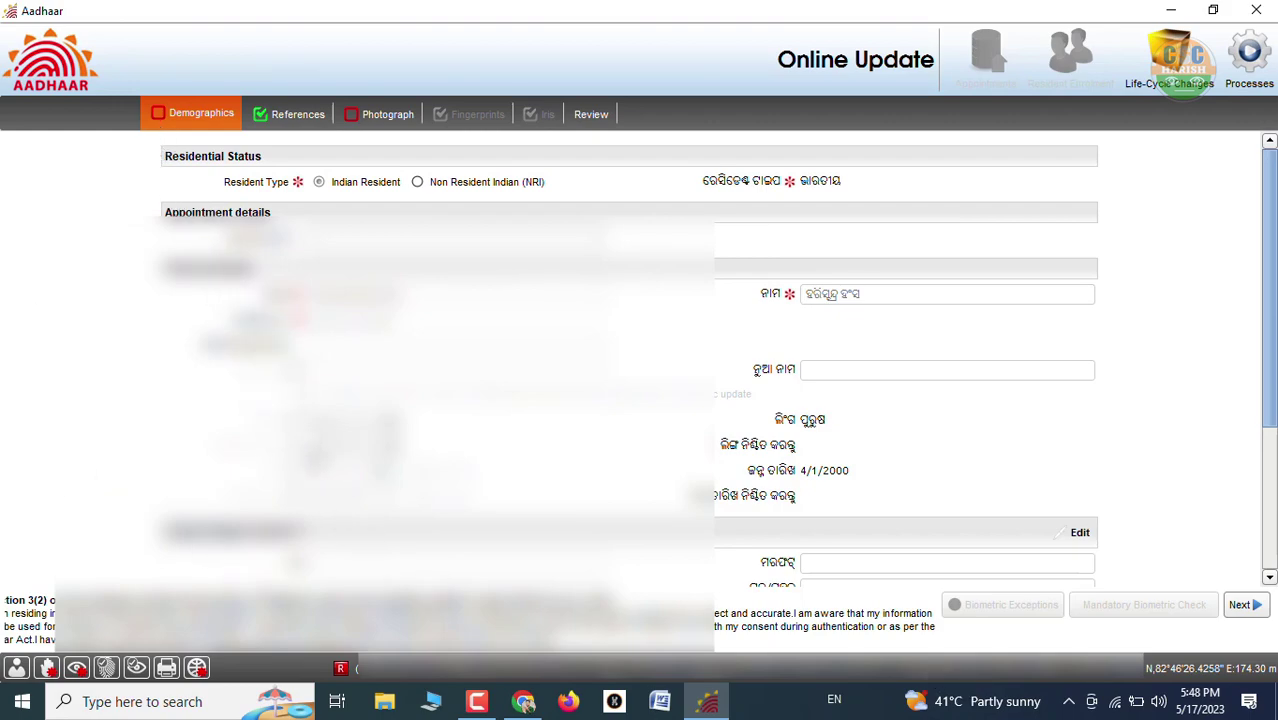
{"action": "scroll", "coordinate": [328, 516], "scroll_direction": "down", "scroll_amount": 1}
{"action": "scroll", "coordinate": [328, 516], "scroll_direction": "down", "scroll_amount": 5}
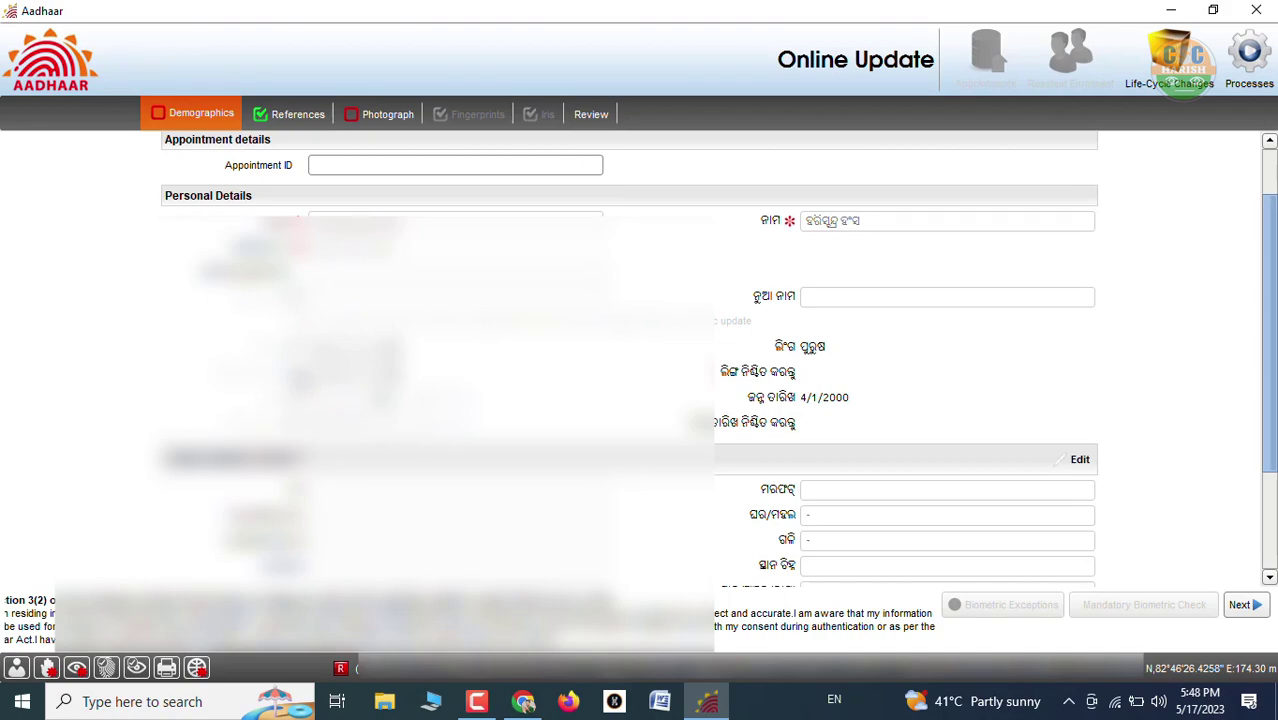
{"action": "scroll", "coordinate": [628, 360], "scroll_direction": "down", "scroll_amount": 3}
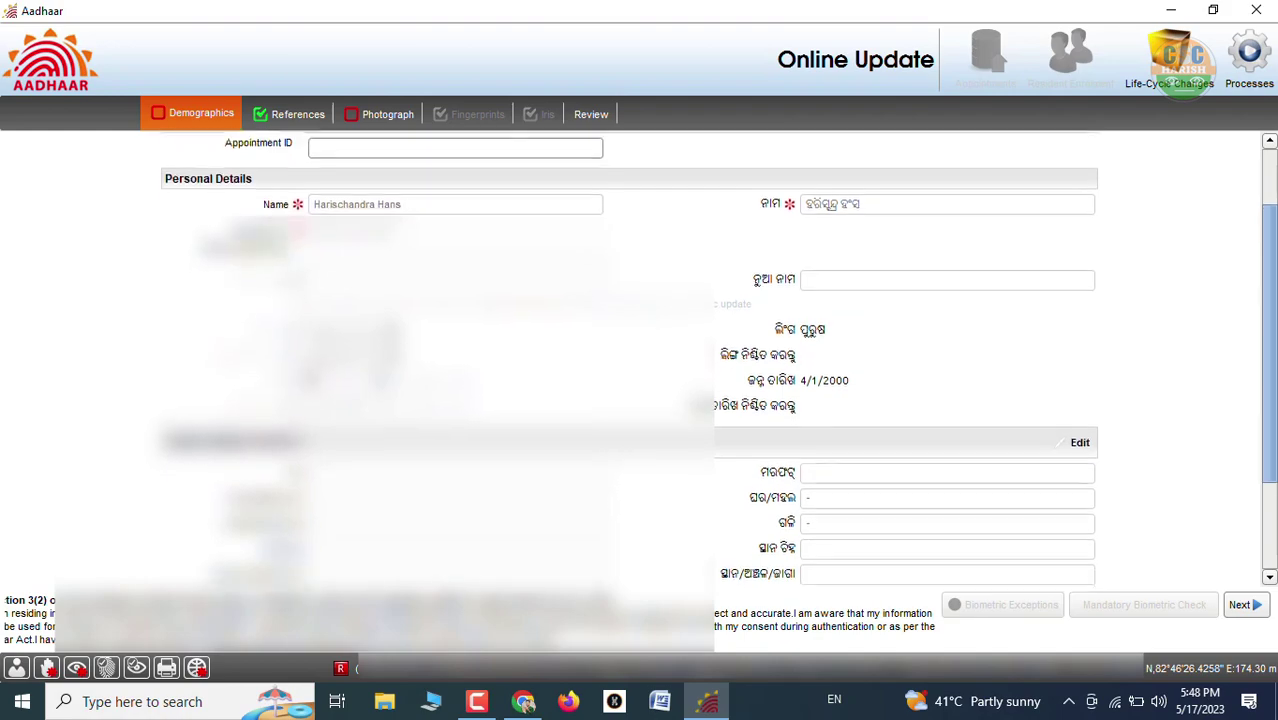
{"action": "scroll", "coordinate": [628, 360], "scroll_direction": "down", "scroll_amount": 1}
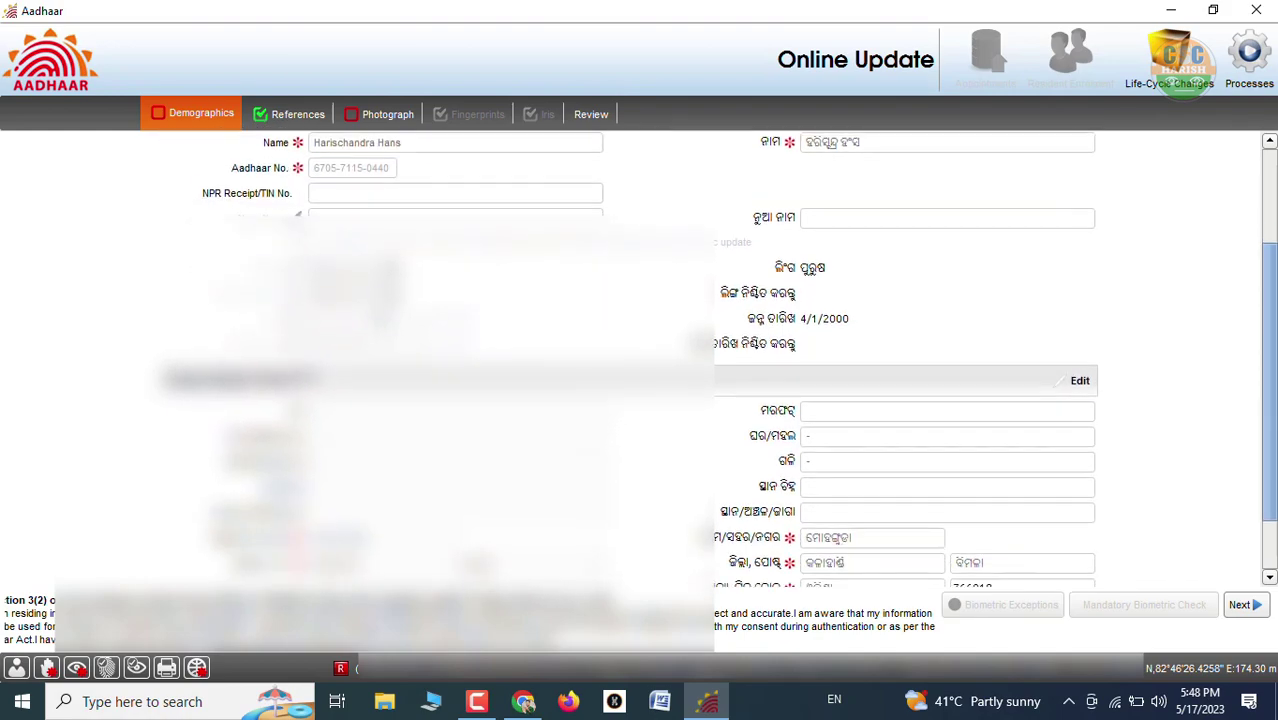
{"action": "scroll", "coordinate": [900, 360], "scroll_direction": "up", "scroll_amount": 1}
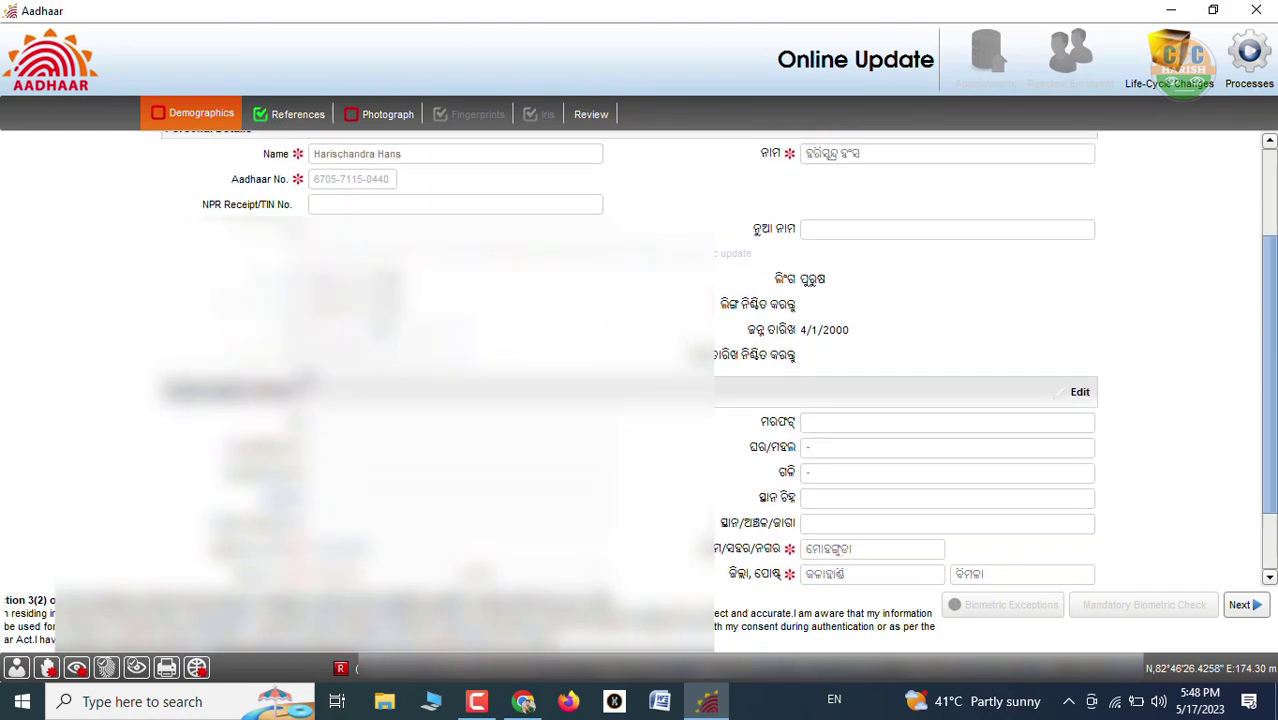
Step: Start a new Online Update and agree to discard the data collected for the current resident
{"action": "left_click", "coordinate": [1157, 70]}
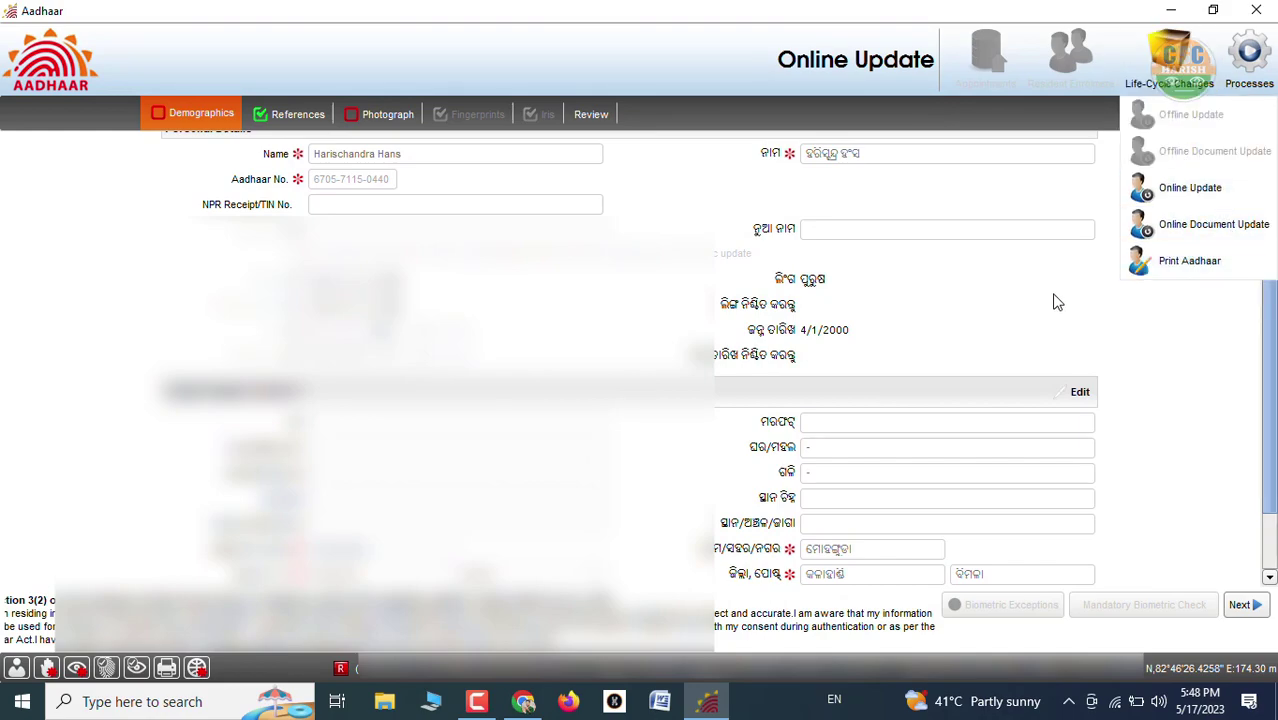
{"action": "scroll", "coordinate": [590, 305], "scroll_direction": "up", "scroll_amount": 1}
{"action": "left_click", "coordinate": [1169, 60]}
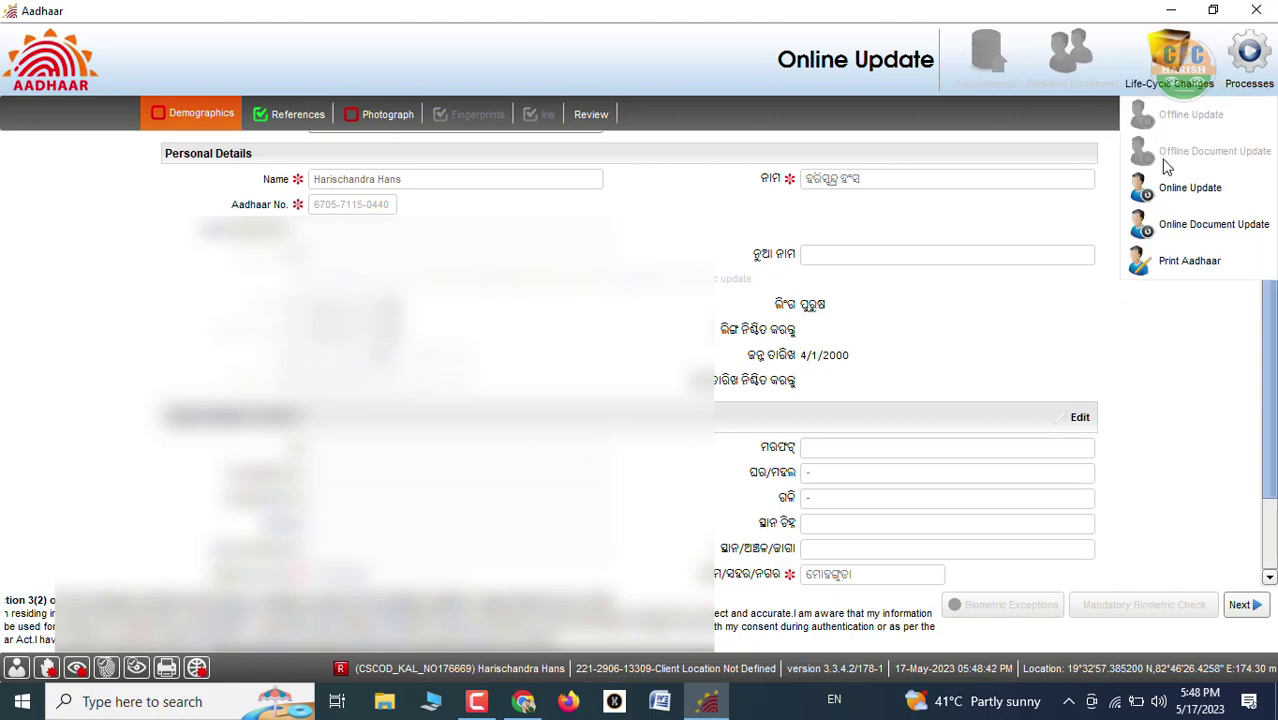
{"action": "left_click", "coordinate": [1175, 188]}
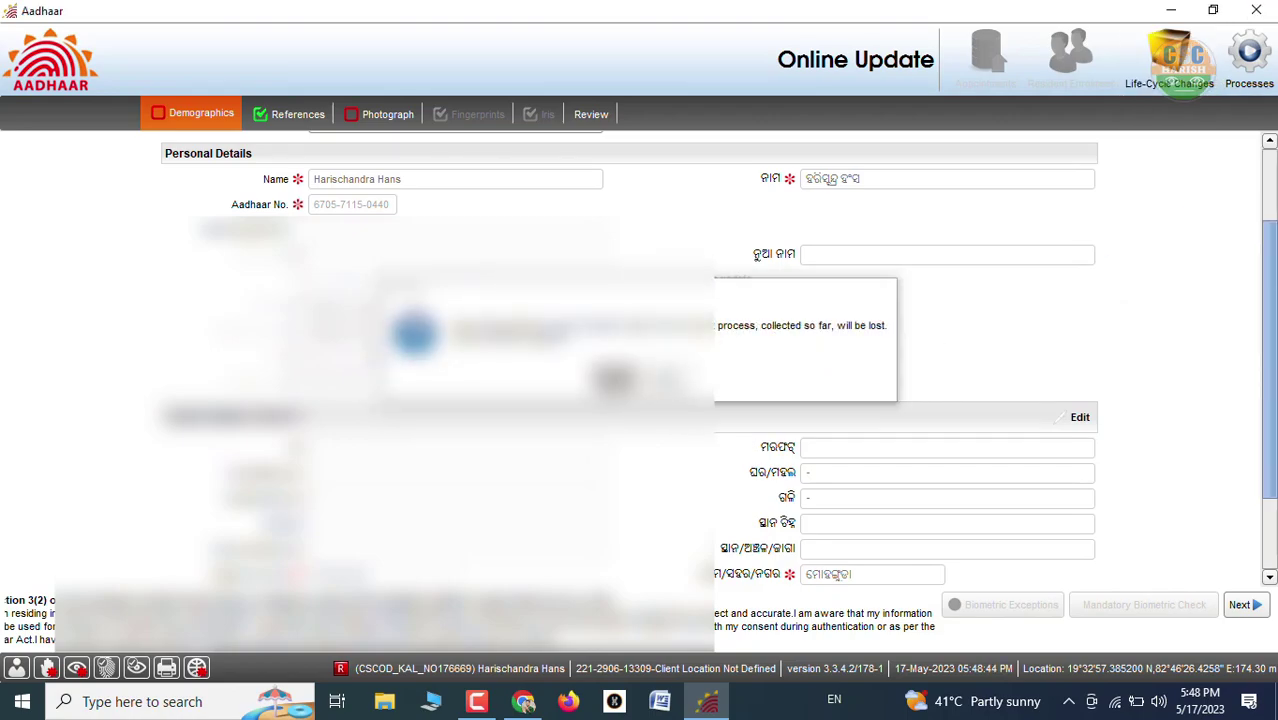
{"action": "left_click", "coordinate": [614, 378]}
Step: Leave the blank Online Update, accepting the loss of its data, and view the enrollment details list
{"action": "left_click", "coordinate": [1183, 66]}
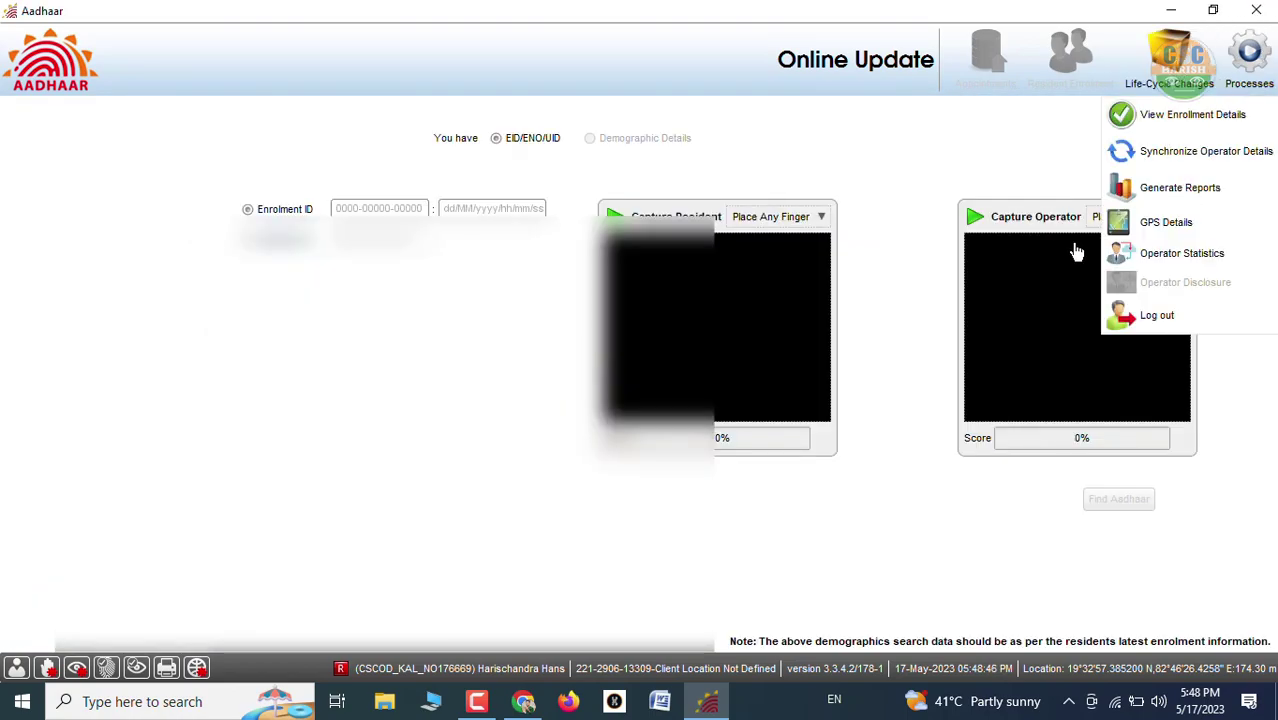
{"action": "left_click", "coordinate": [1184, 115]}
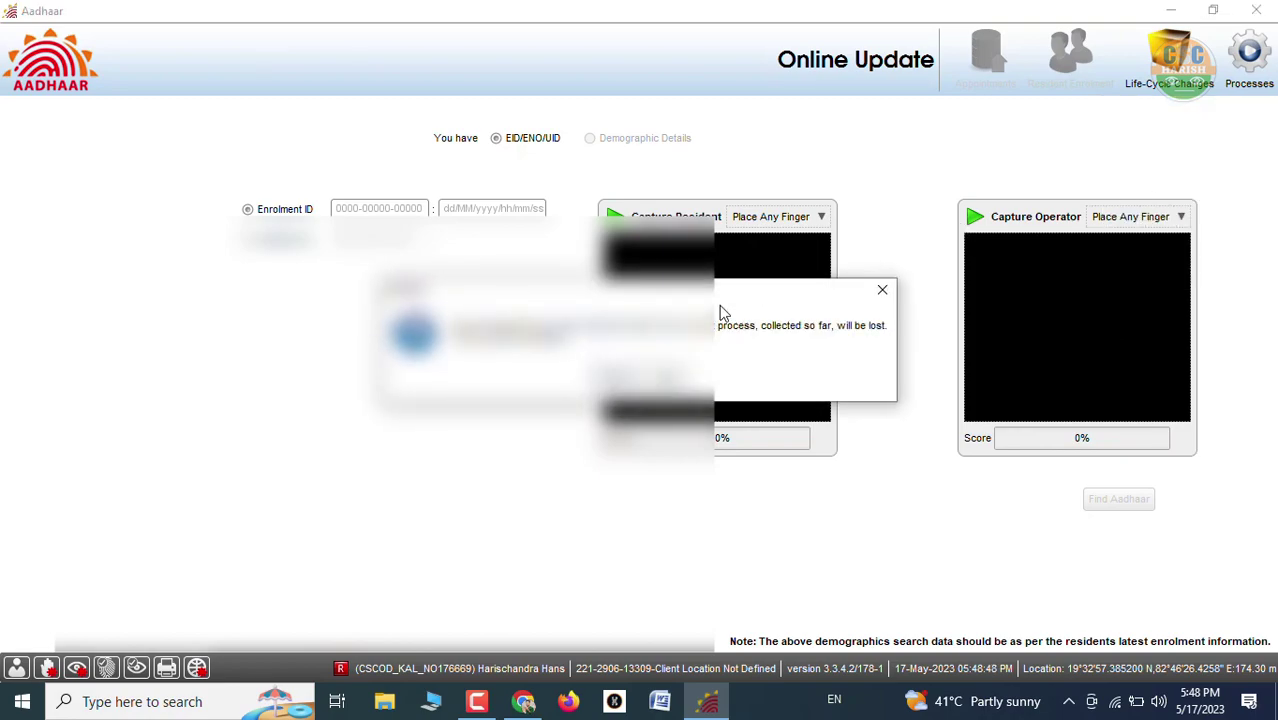
{"action": "left_click", "coordinate": [614, 378]}
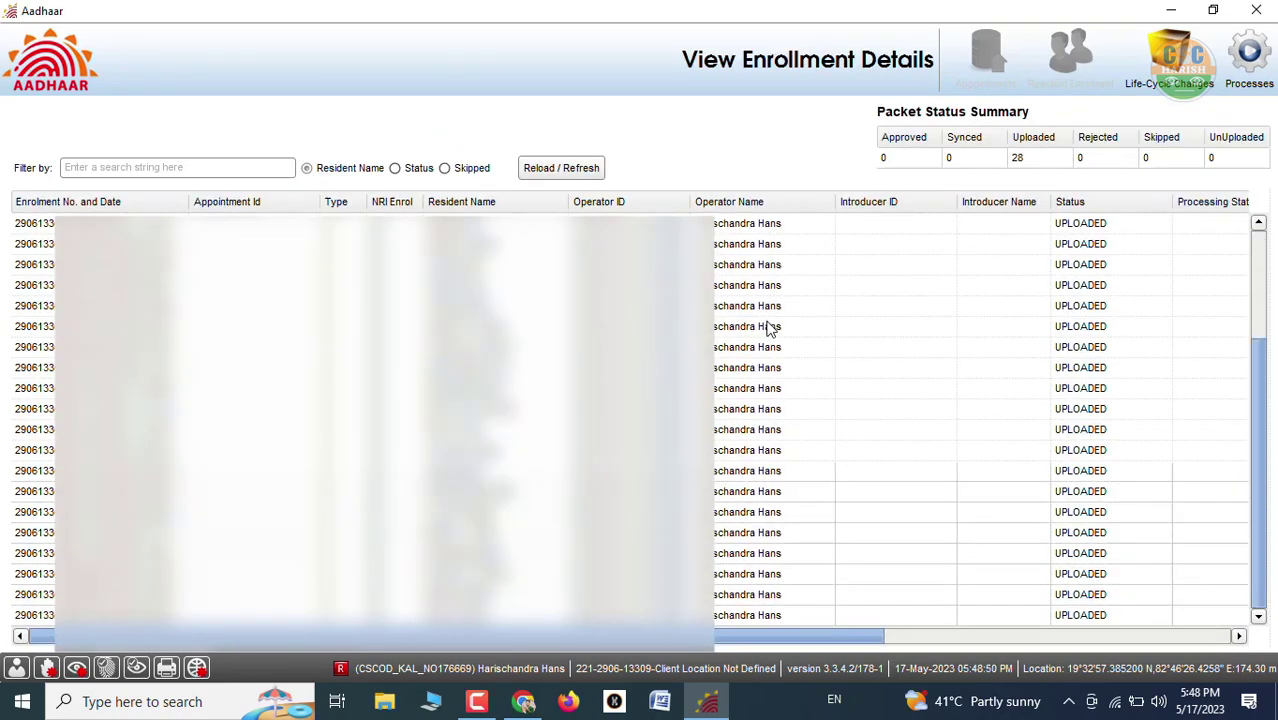